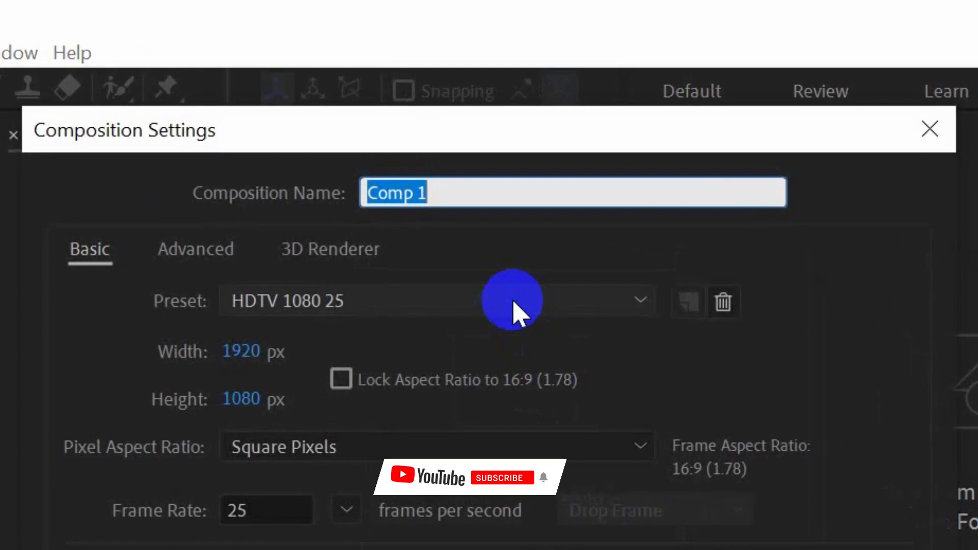
Name the new composition Moto Motion and create it with the HDTV 1080 25 preset and a 5-second duration
text(Moto)
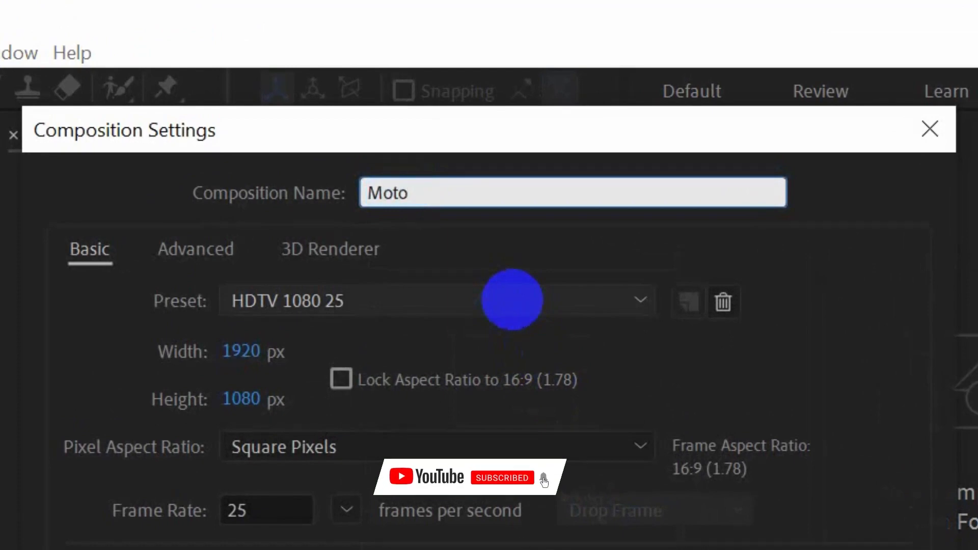
text( Motion)
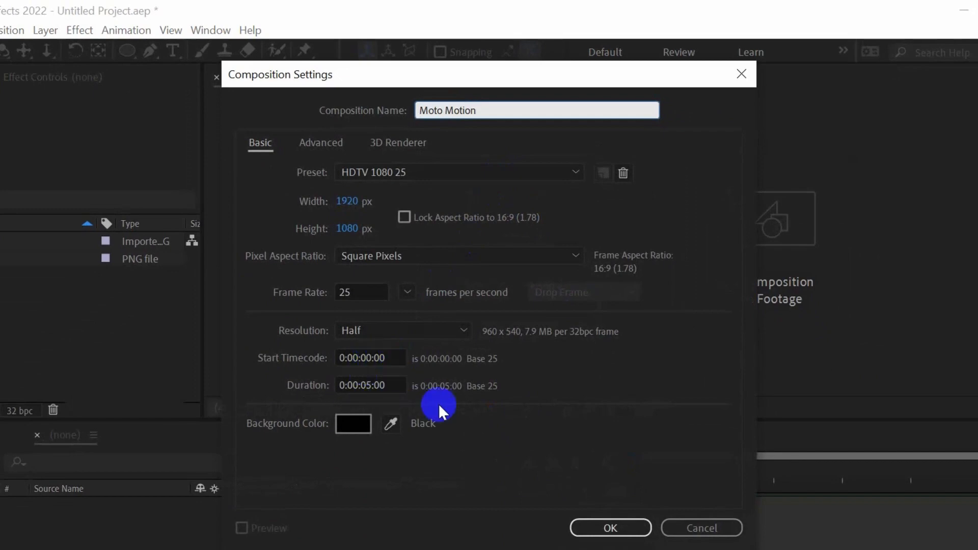
click(616, 529)
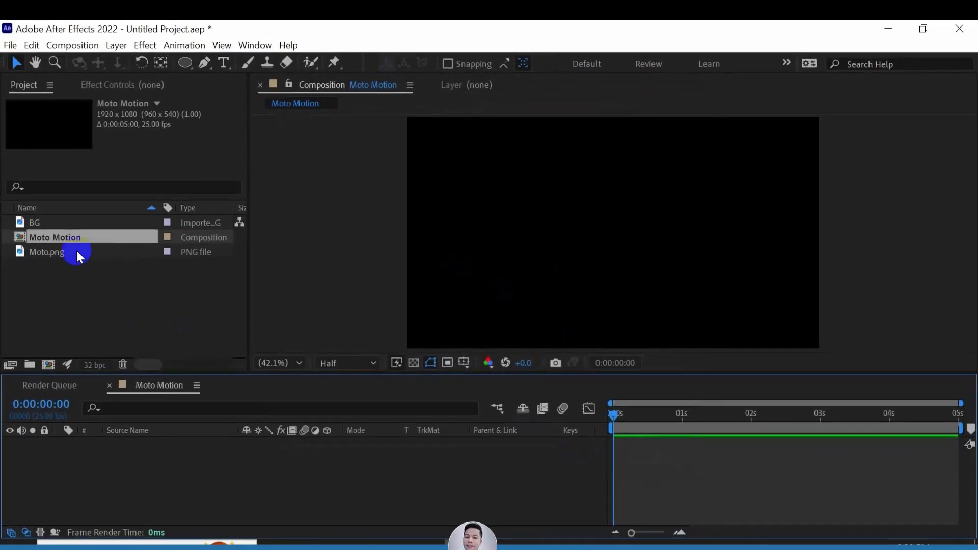
Place the BG image in the Moto Motion composition at 189% scale, shifted upward so the podium sits near the frame's lower edge
drag(51, 221, 117, 460)
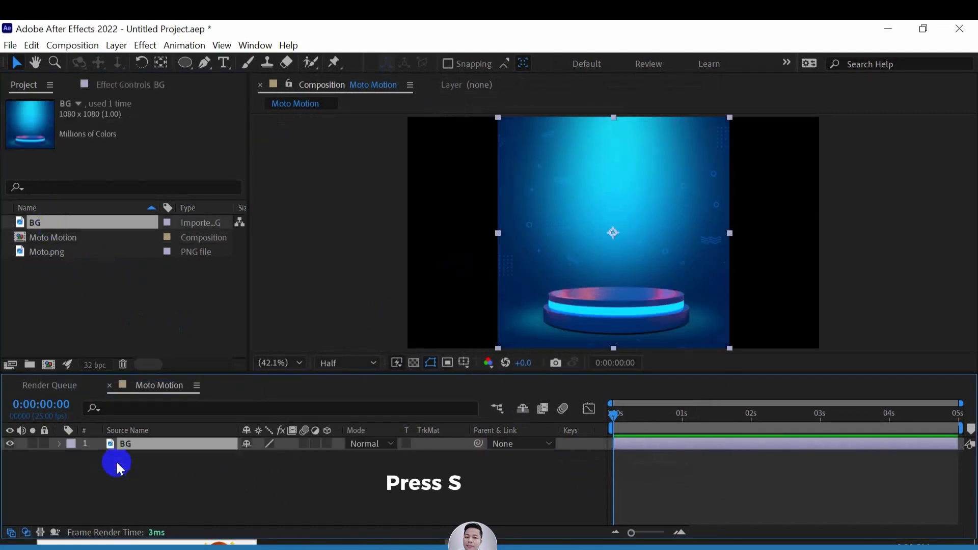
key(s)
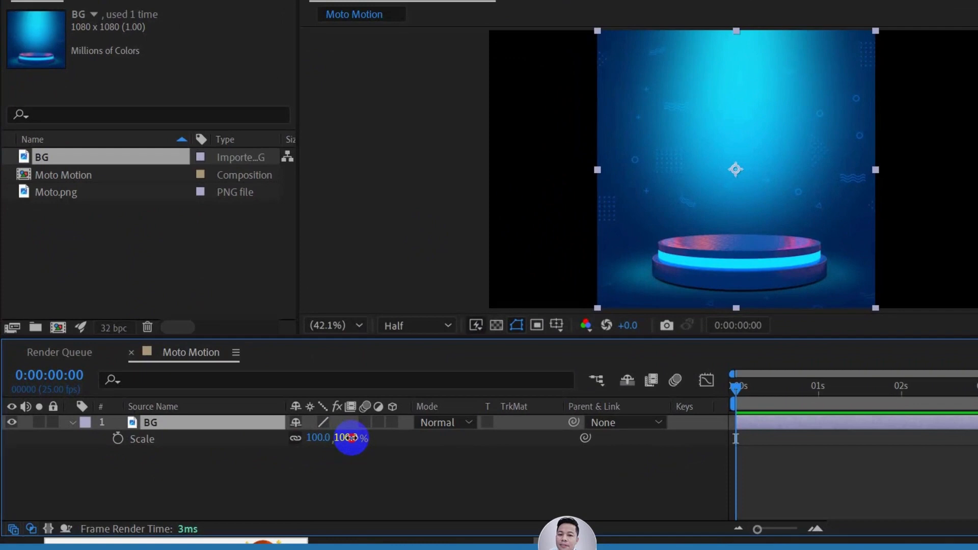
drag(302, 457, 306, 456)
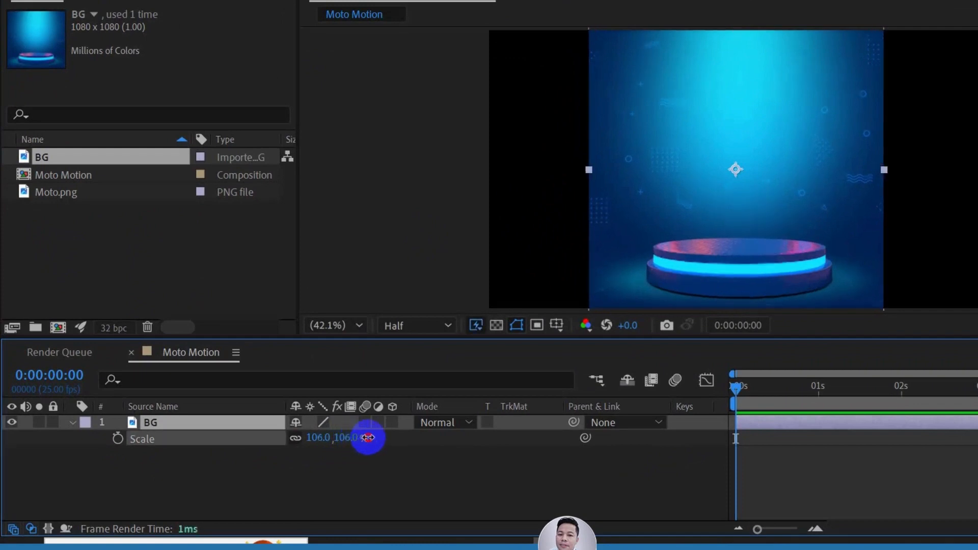
drag(367, 437, 435, 440)
click(884, 195)
drag(810, 215, 809, 146)
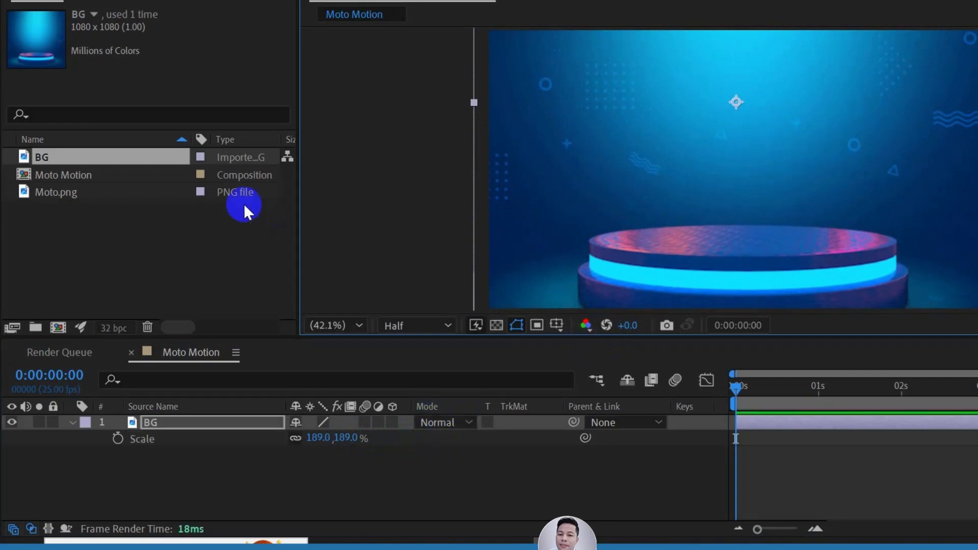
Add Moto.png above the BG layer, scaled to 19% and standing on the right part of the podium
drag(57, 197, 145, 417)
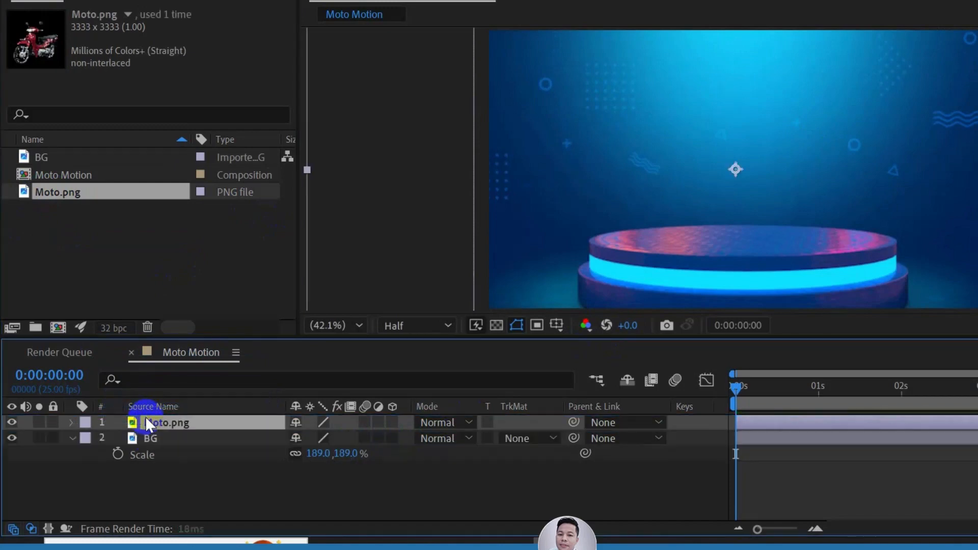
key(s)
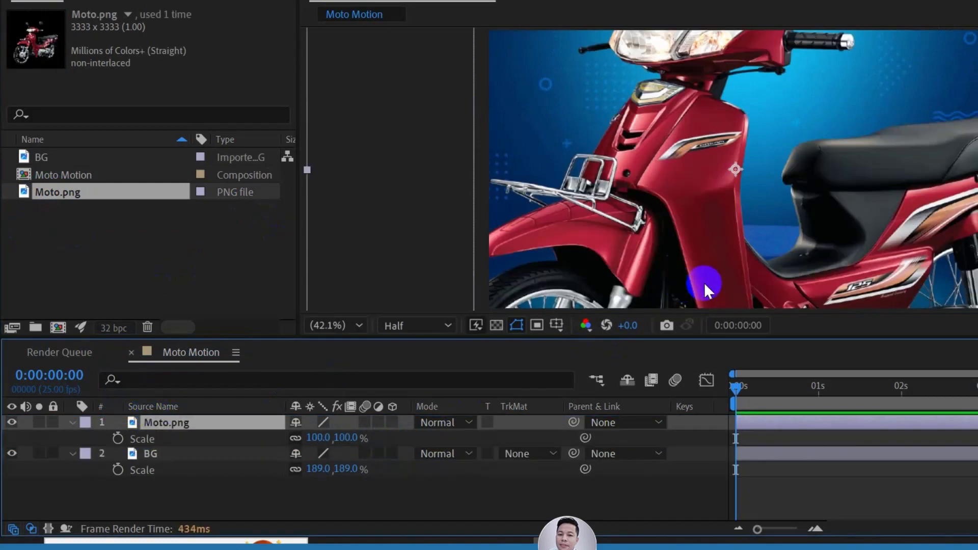
mouse_move(349, 437)
mouse_down()
mouse_move(294, 454)
mouse_move(379, 441)
mouse_move(339, 443)
mouse_up()
drag(753, 189, 853, 203)
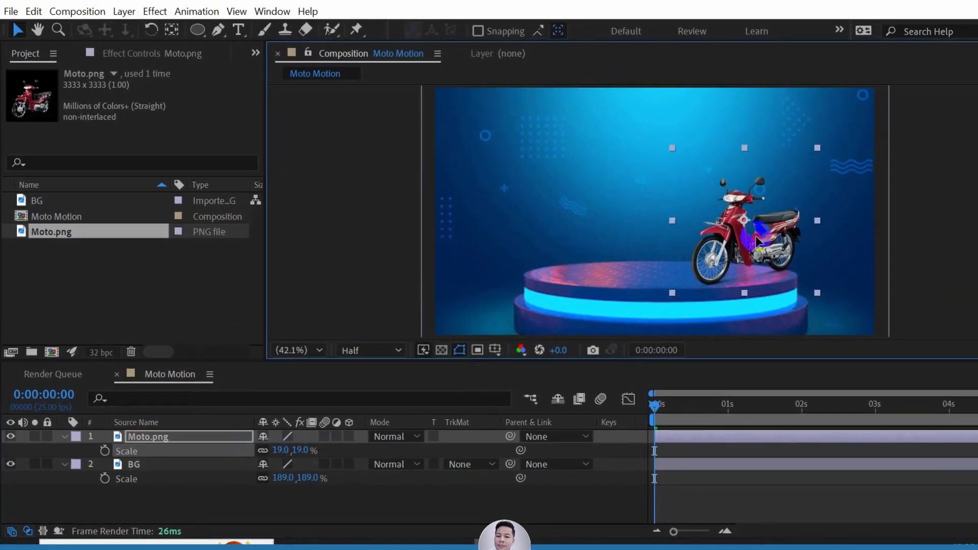
drag(759, 238, 759, 240)
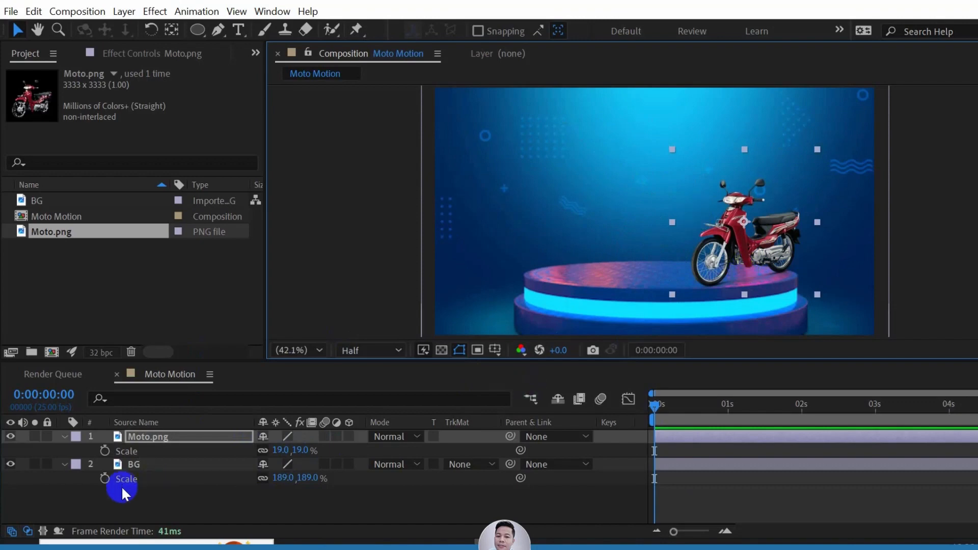
Collapse the displayed Scale properties of the Moto.png and BG layers
click(176, 493)
click(134, 465)
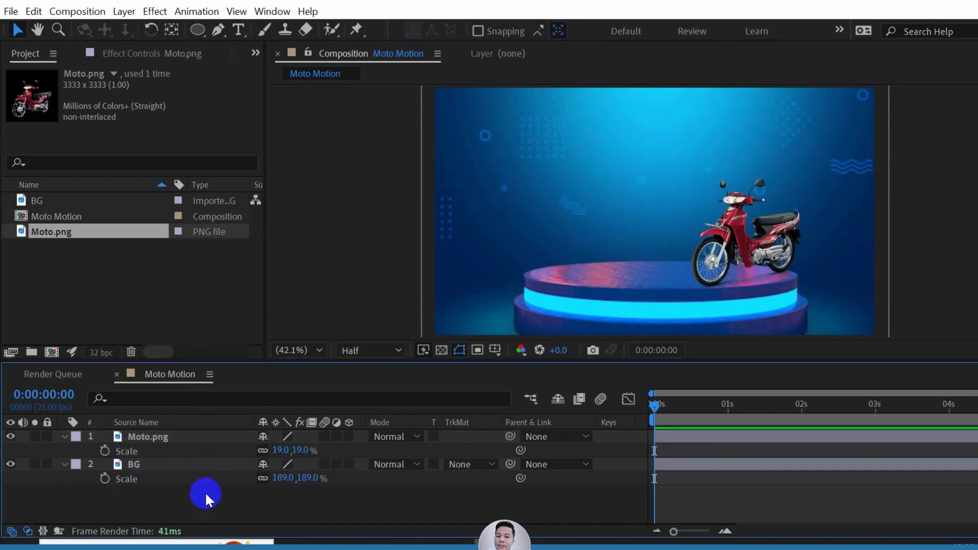
drag(205, 491, 78, 451)
click(59, 438)
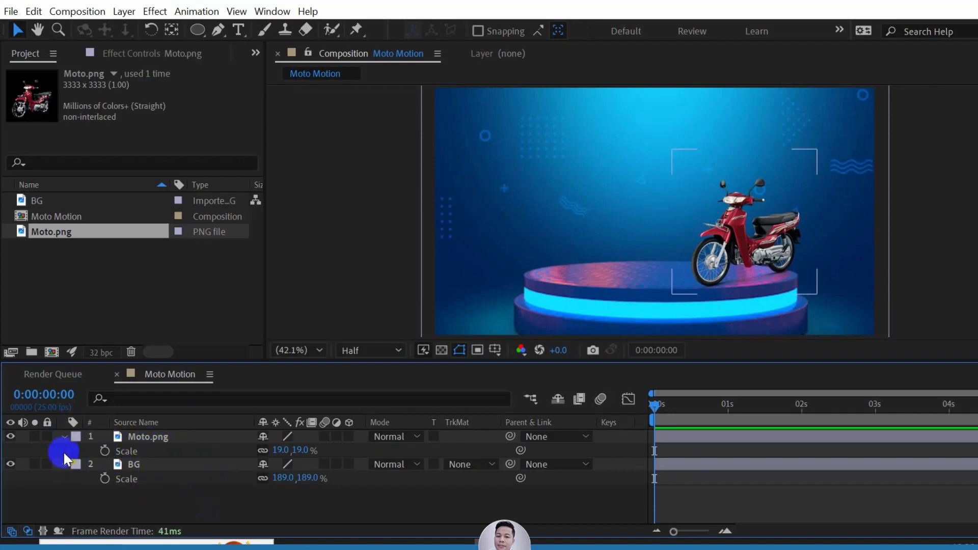
click(63, 438)
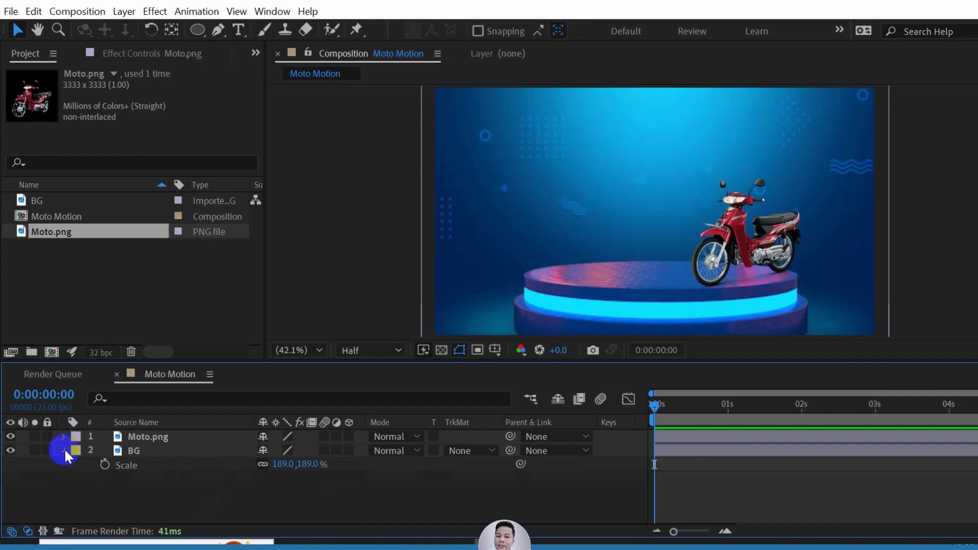
click(64, 451)
Open the Moto.png layer on its own and draw a circular mask around the motorcycle's front wheel with the Ellipse tool
double_click(171, 437)
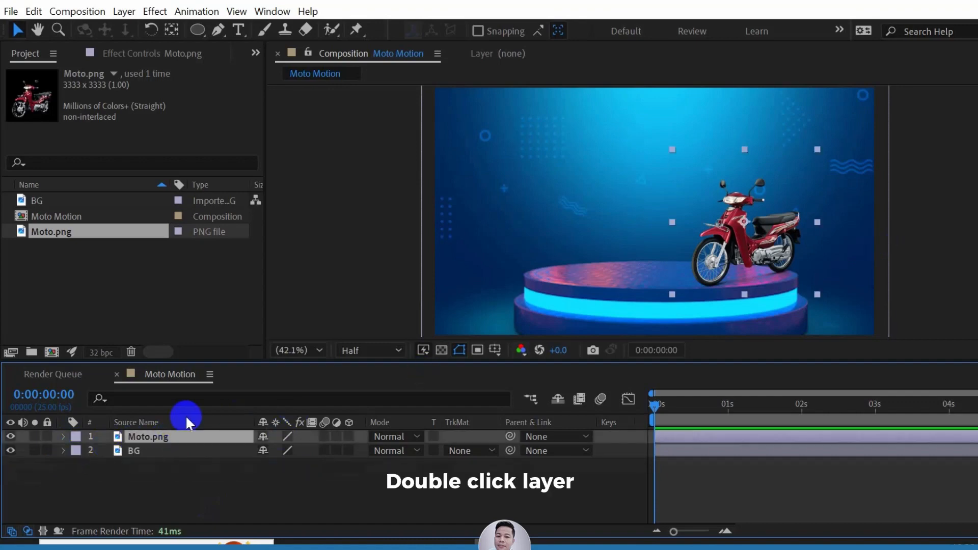
double_click(134, 437)
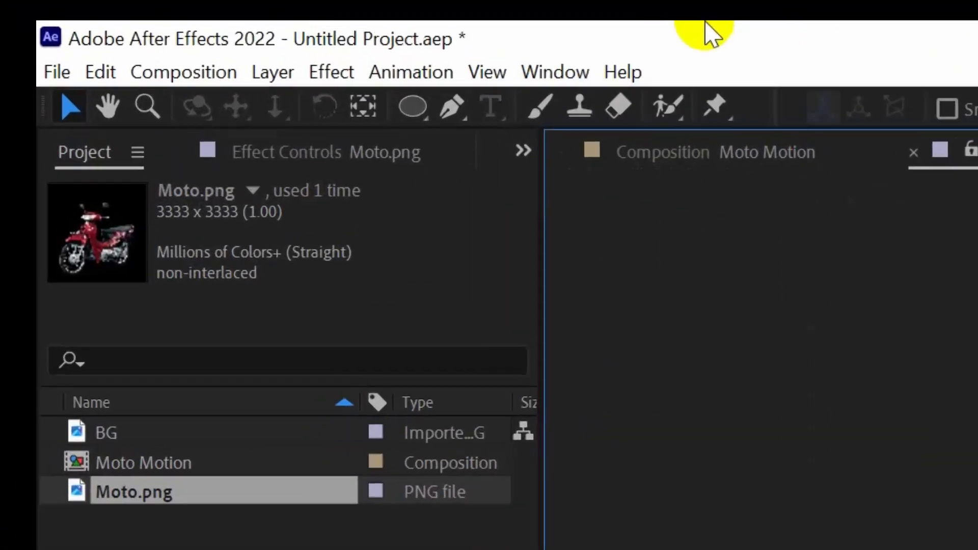
click(203, 53)
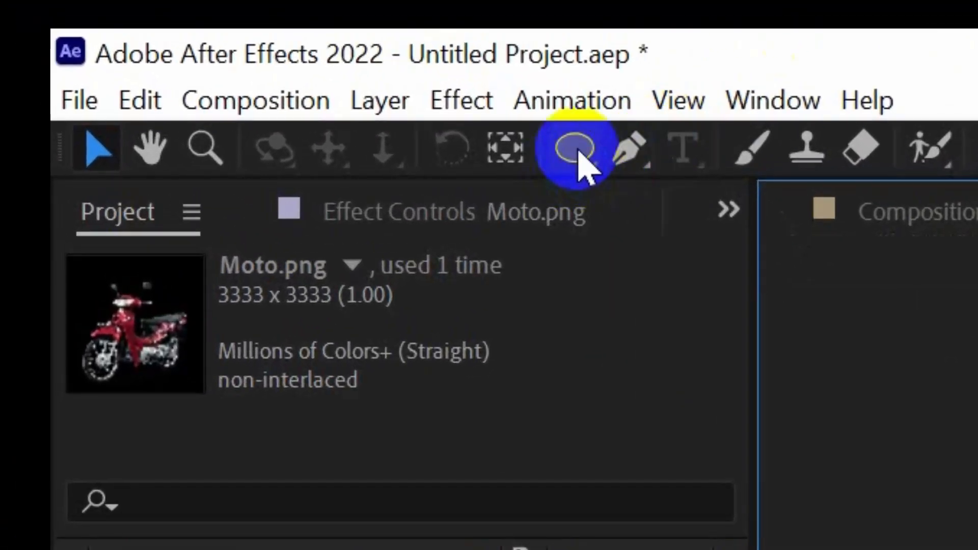
drag(583, 163, 733, 246)
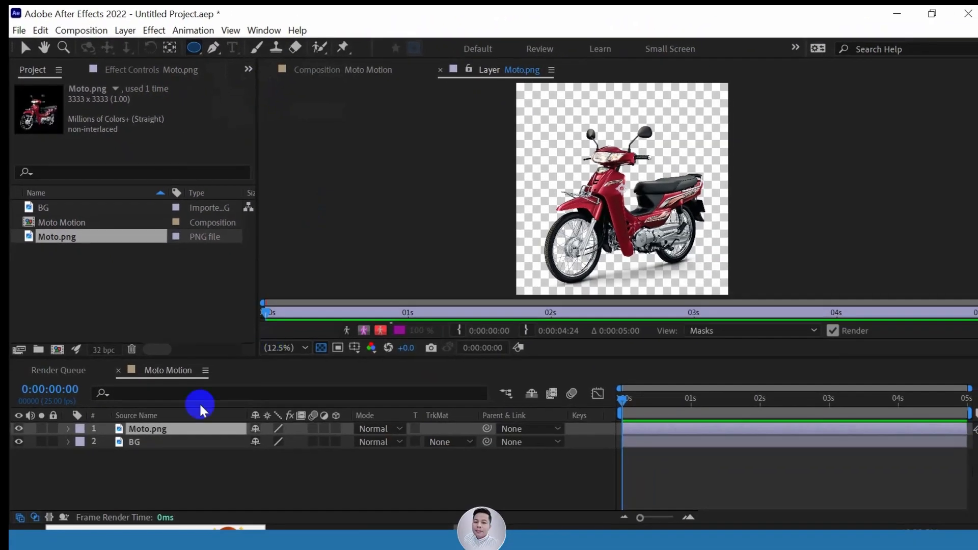
click(153, 429)
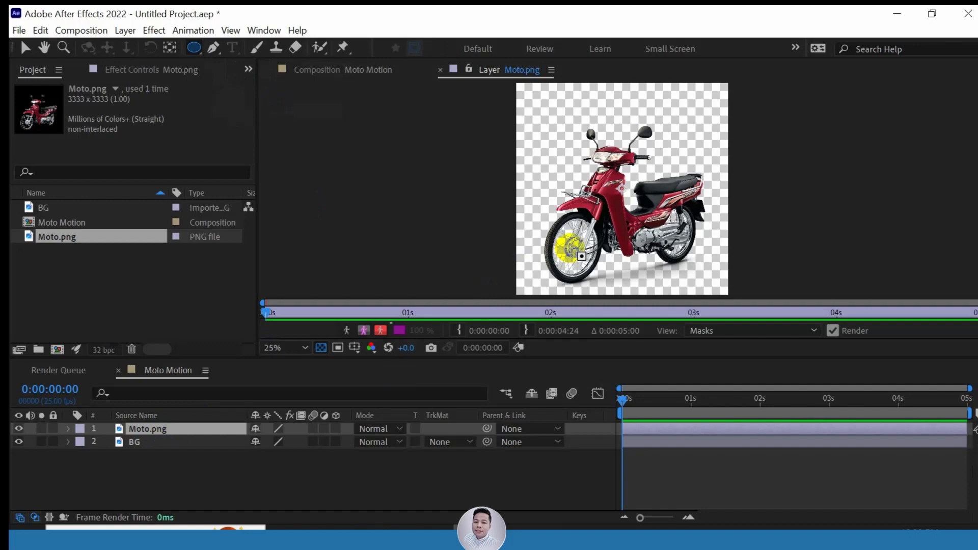
scroll(566, 248, up, 2)
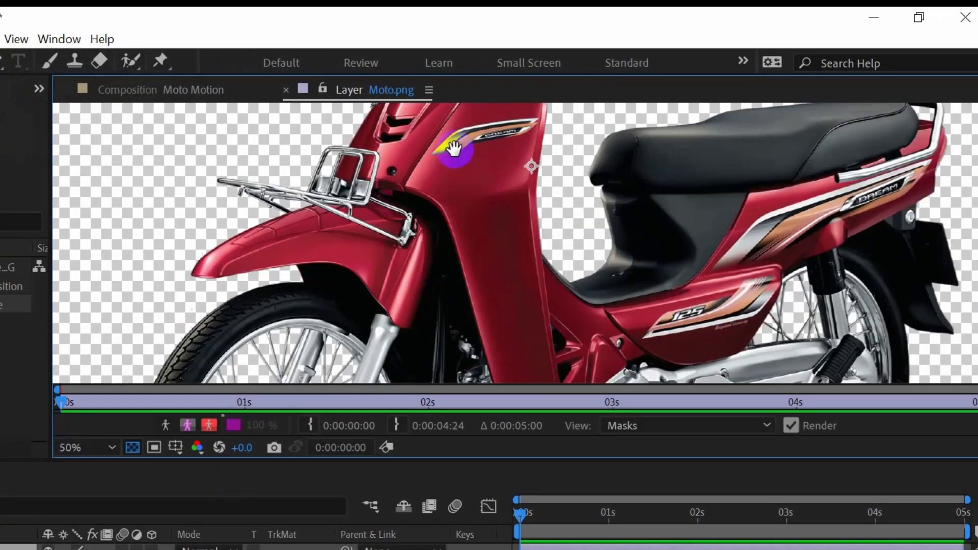
scroll(404, 261, down, 5)
scroll(428, 262, down, 2)
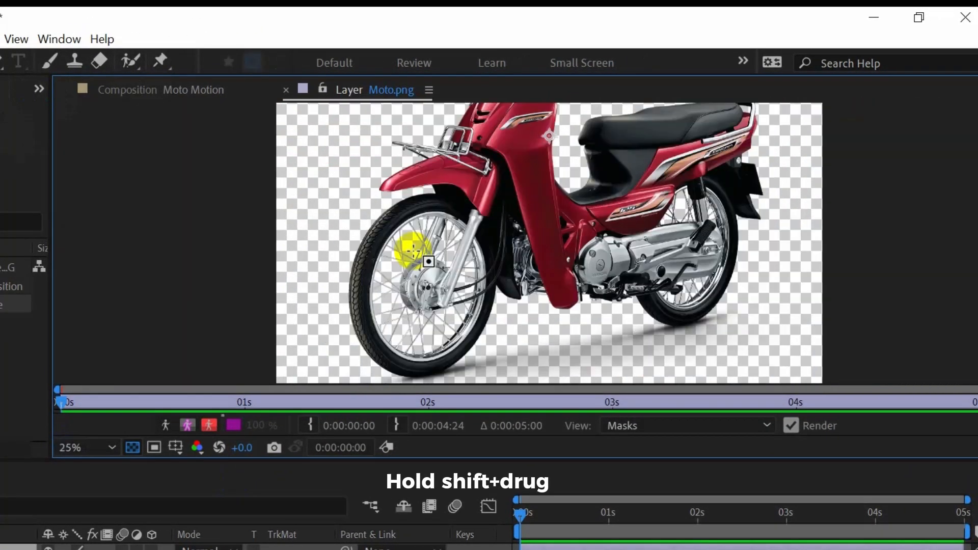
drag(355, 212, 517, 375)
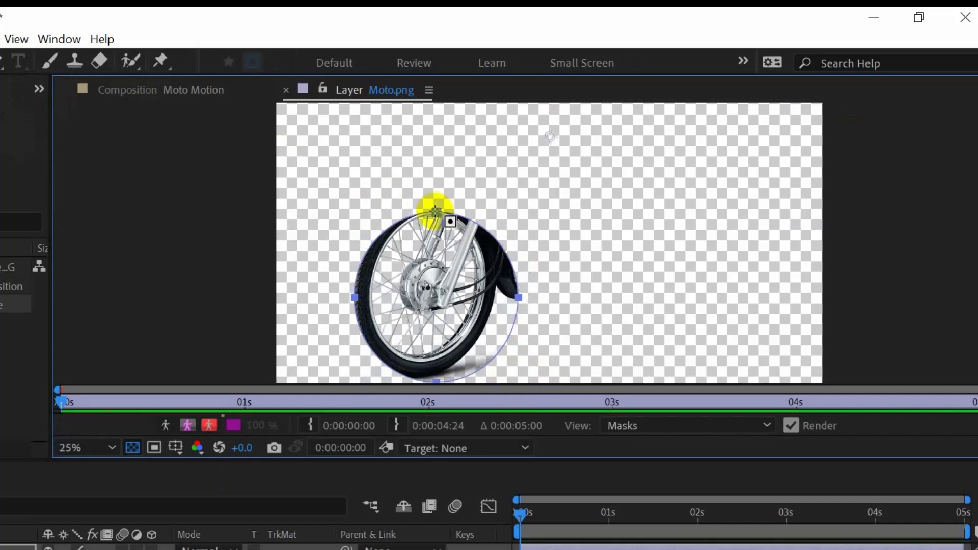
Reshape the elliptical mask's bounds so that it closely encloses the whole front wheel and tyre
key(v)
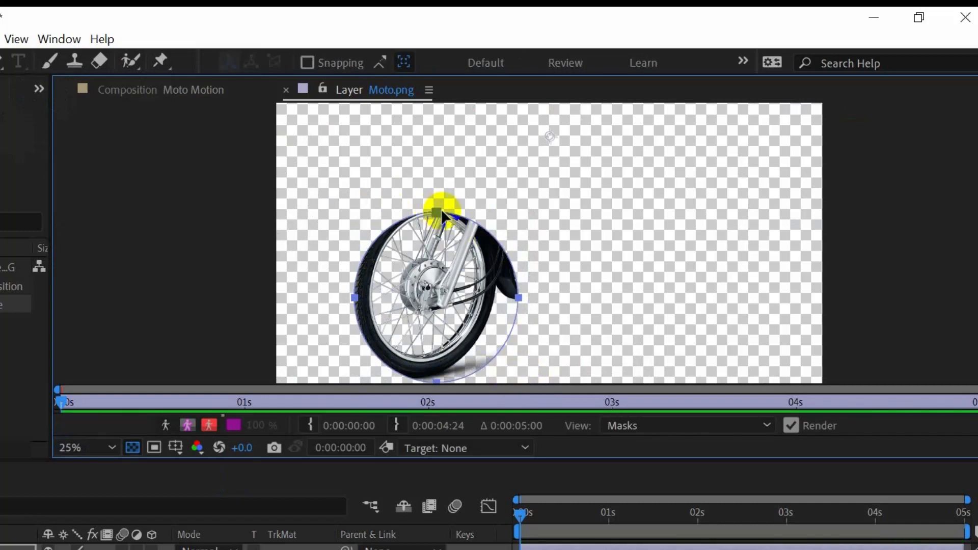
double_click(436, 210)
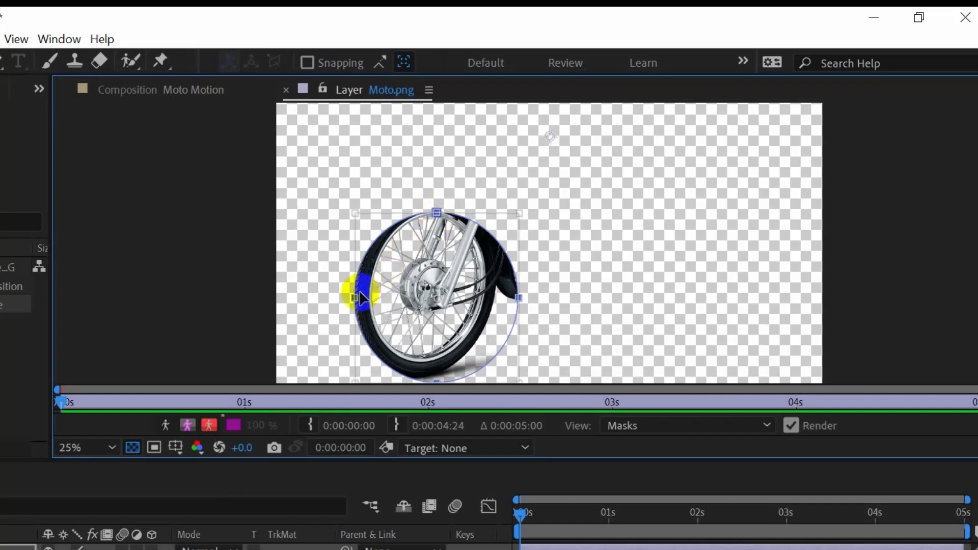
drag(353, 295, 345, 296)
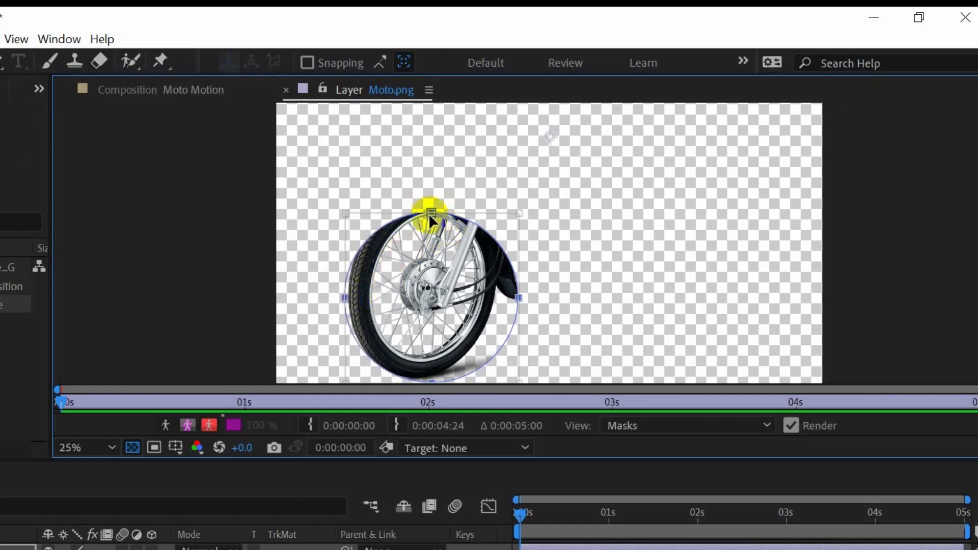
drag(432, 211, 430, 191)
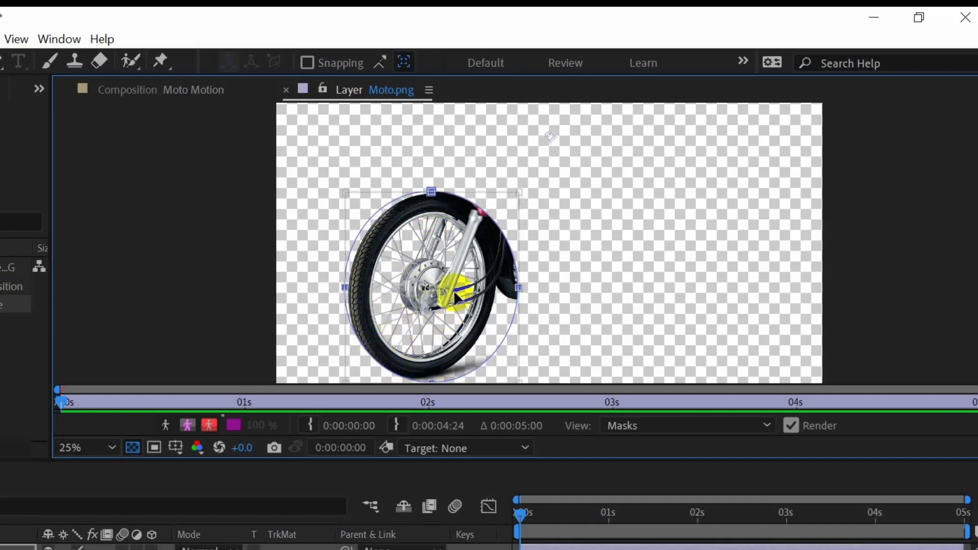
drag(448, 274, 448, 226)
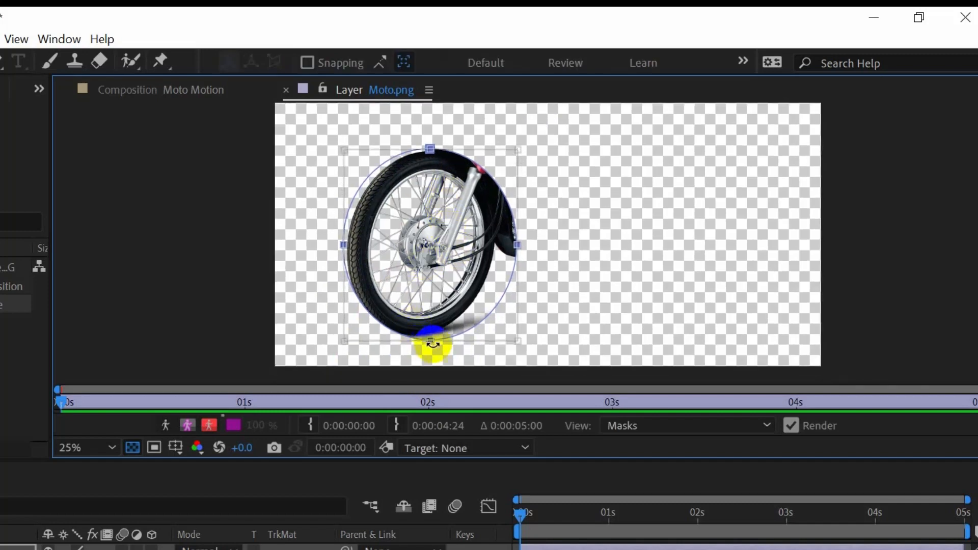
click(487, 295)
drag(486, 294, 464, 275)
click(353, 308)
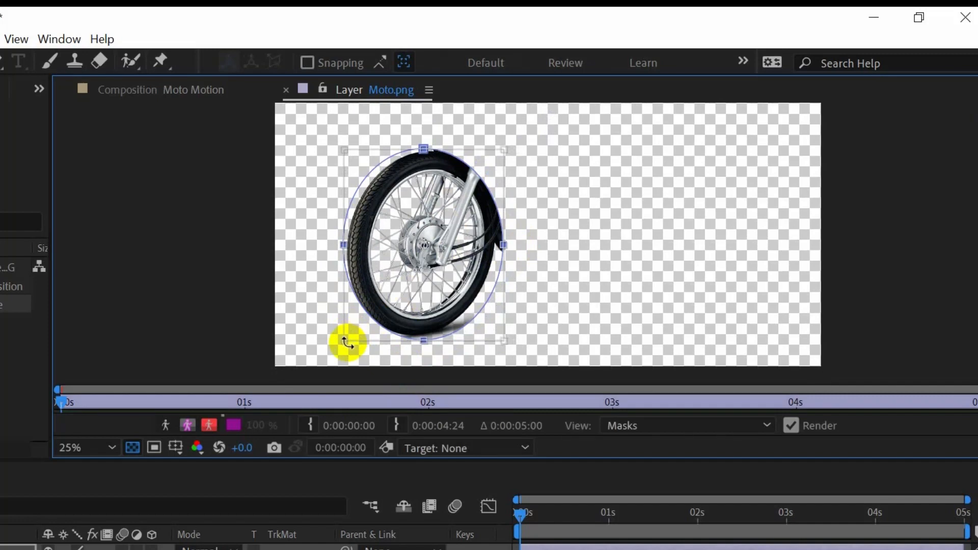
drag(338, 338, 339, 344)
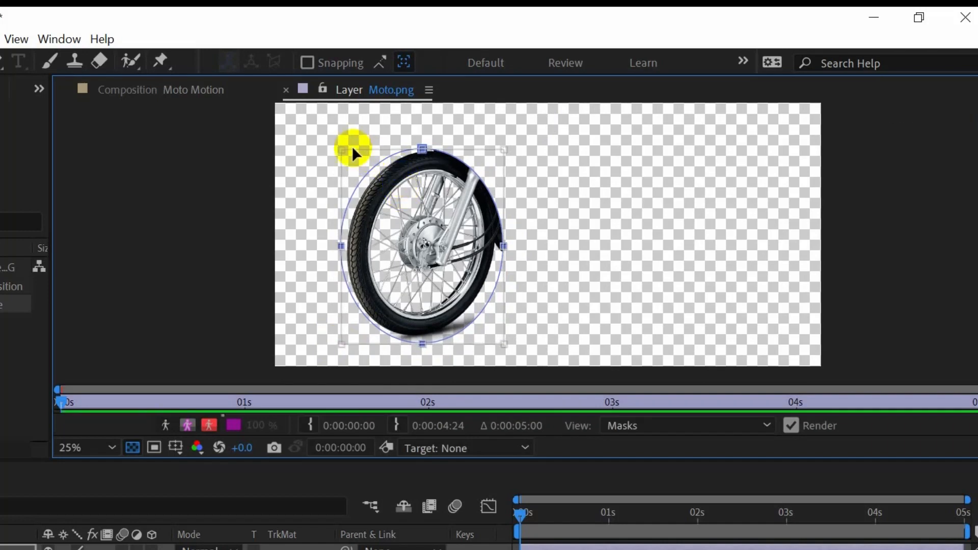
drag(504, 150, 509, 146)
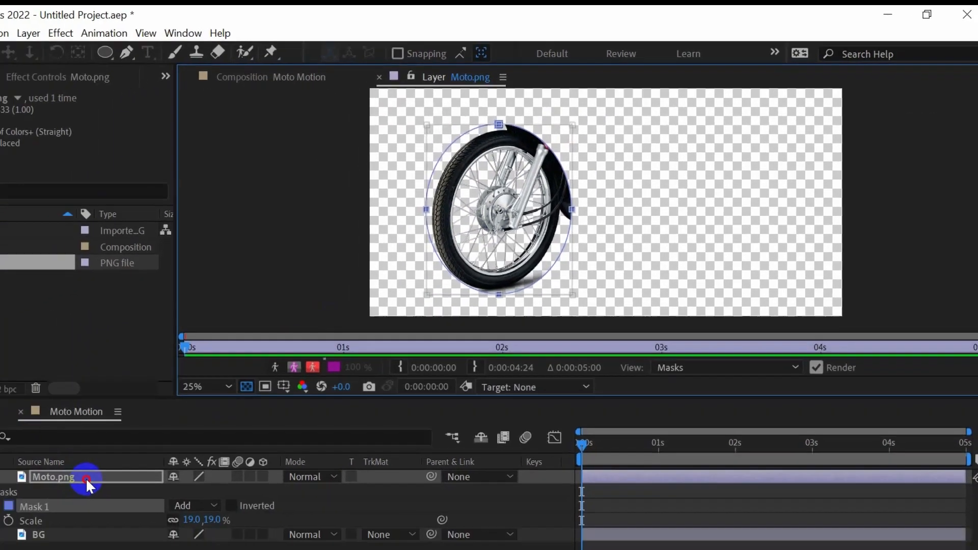
Duplicate the masked Moto.png layer and open the upper copy on its own for mask editing
click(166, 432)
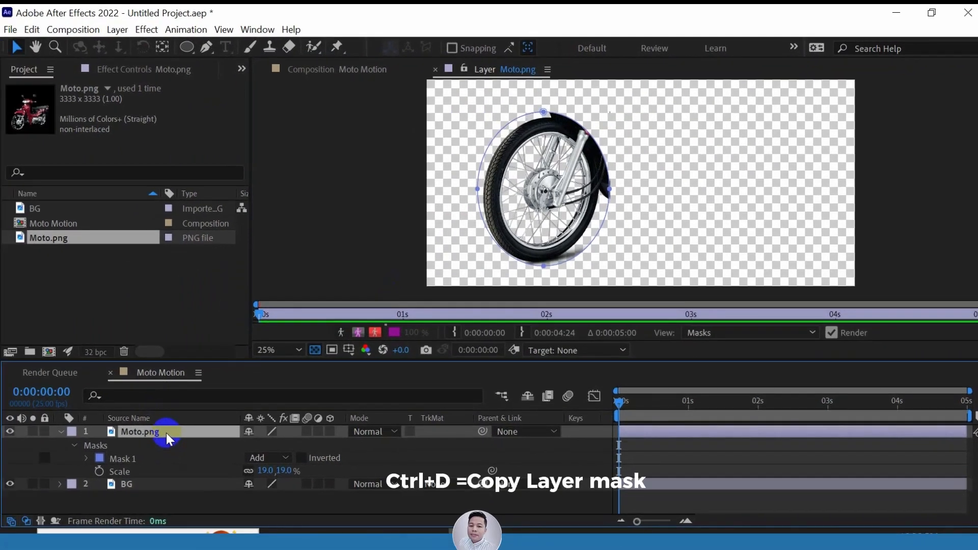
key(ctrl+d)
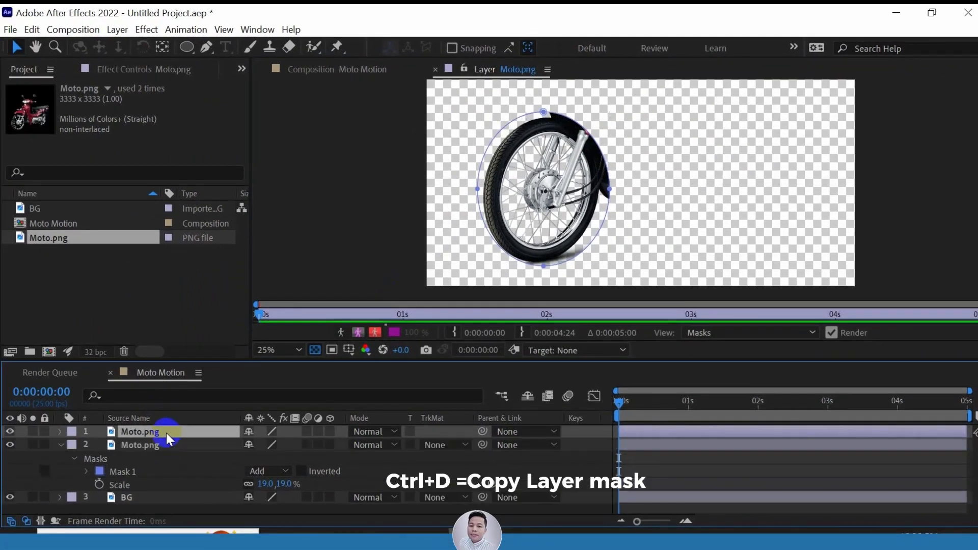
double_click(134, 432)
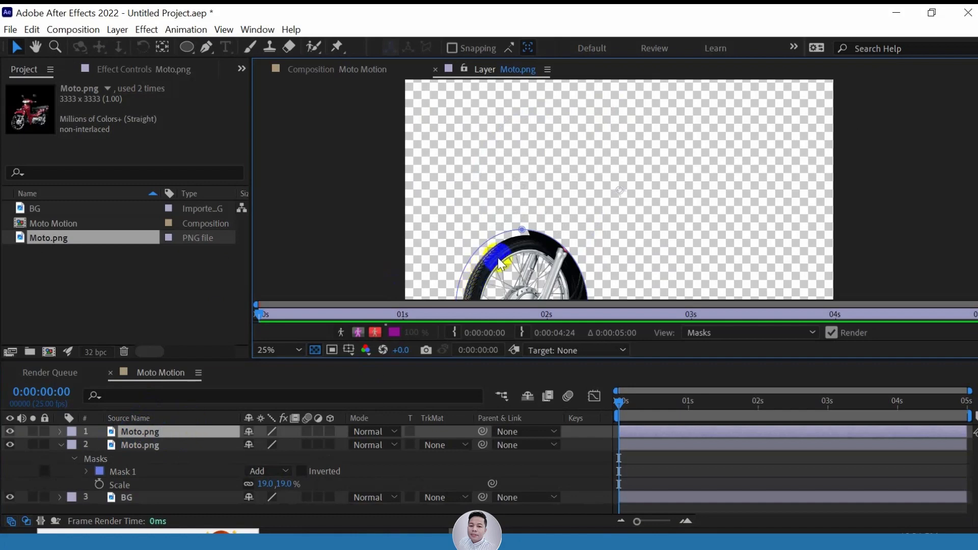
Move the whole elliptical mask on the upper Moto.png copy from the front wheel onto the motorcycle's rear wheel
click(543, 243)
drag(552, 244, 572, 153)
click(487, 162)
click(476, 210)
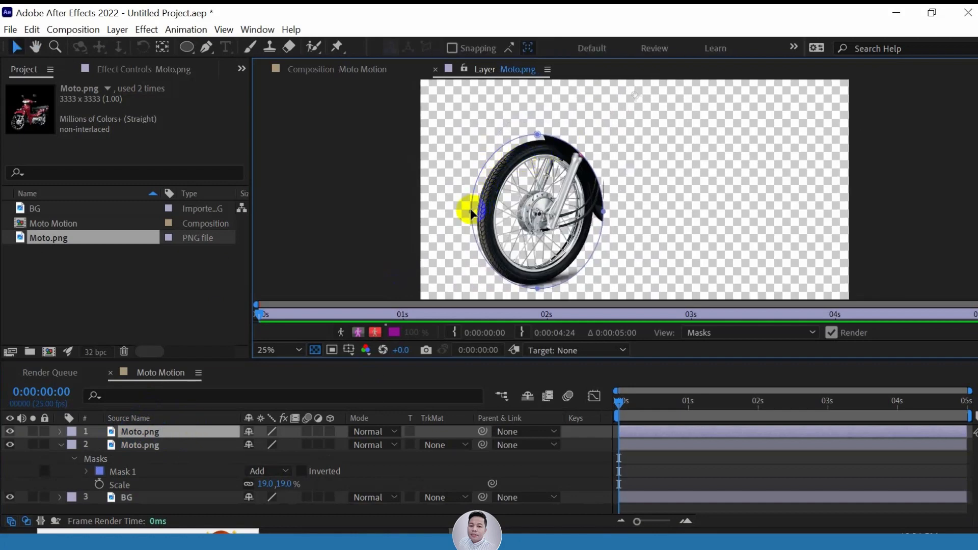
double_click(535, 209)
drag(532, 208, 770, 191)
click(748, 262)
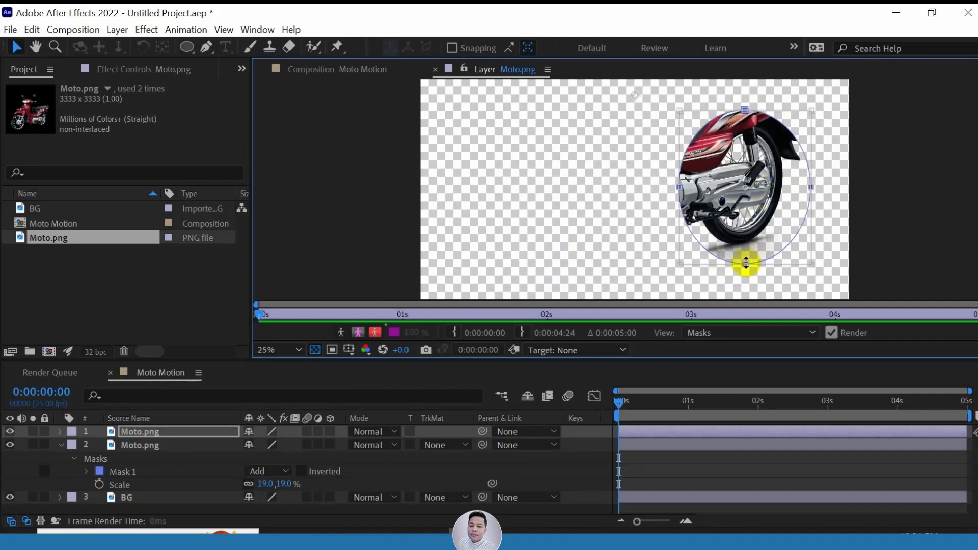
Shrink the elliptical mask's bounds on all sides so that it closely encloses the rear wheel and tyre
drag(746, 263, 744, 251)
click(696, 201)
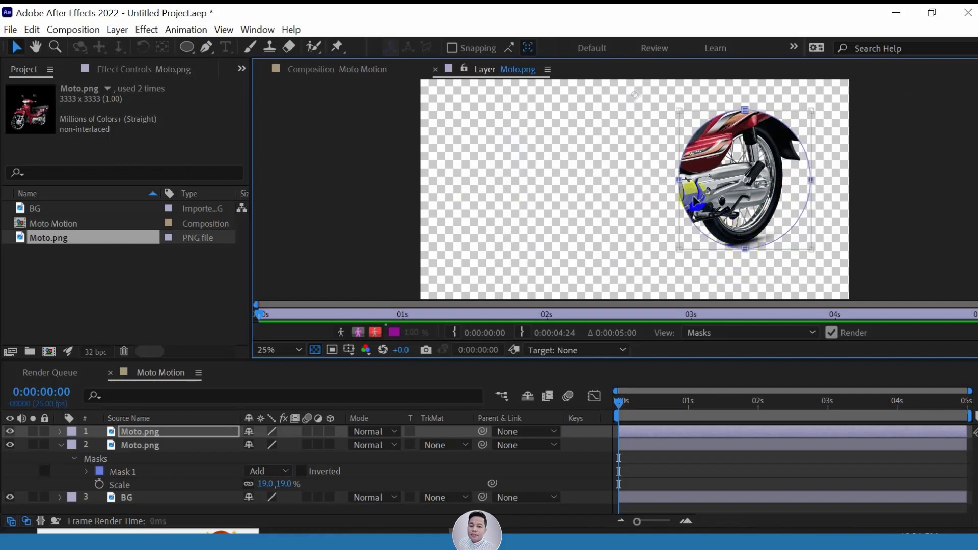
drag(682, 182, 685, 182)
mouse_move(810, 180)
mouse_down()
mouse_move(799, 176)
mouse_move(792, 187)
mouse_up()
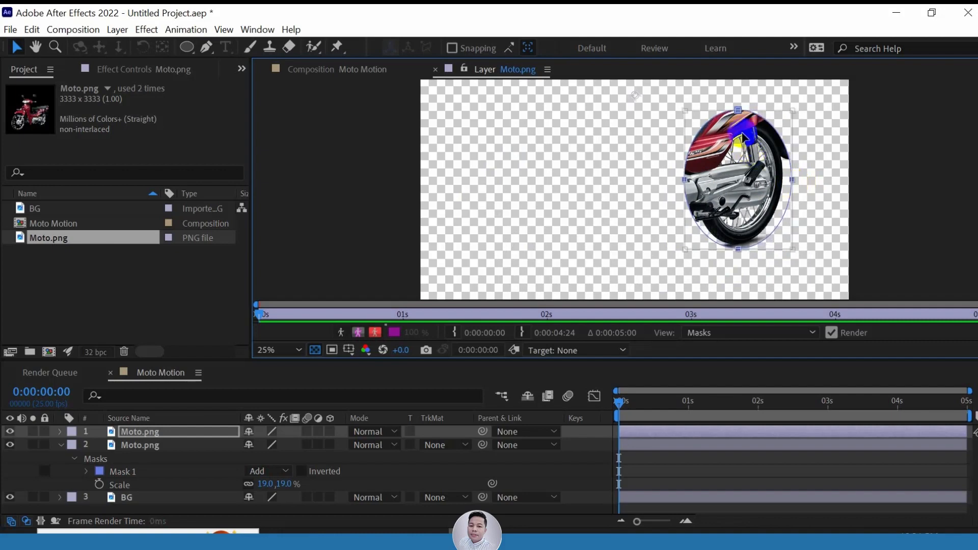
drag(739, 108, 738, 120)
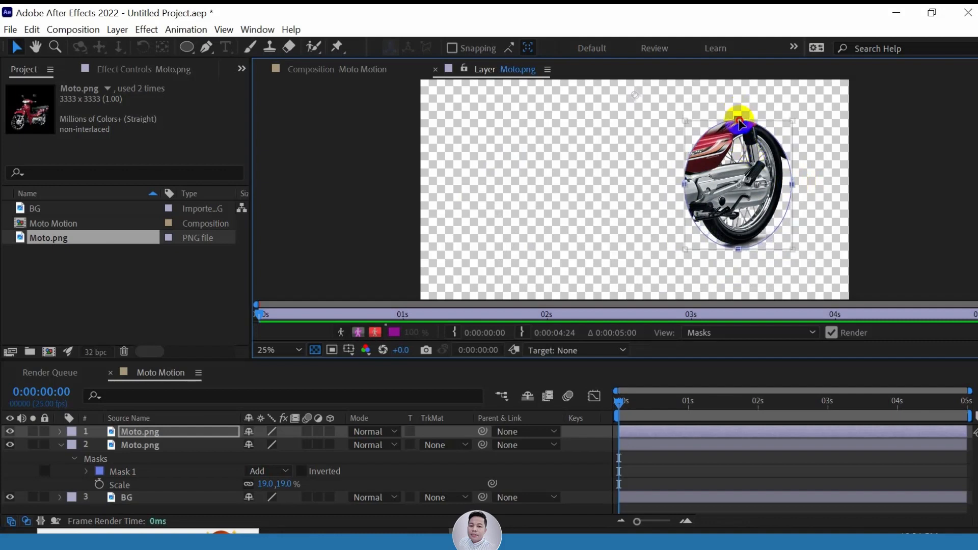
click(734, 166)
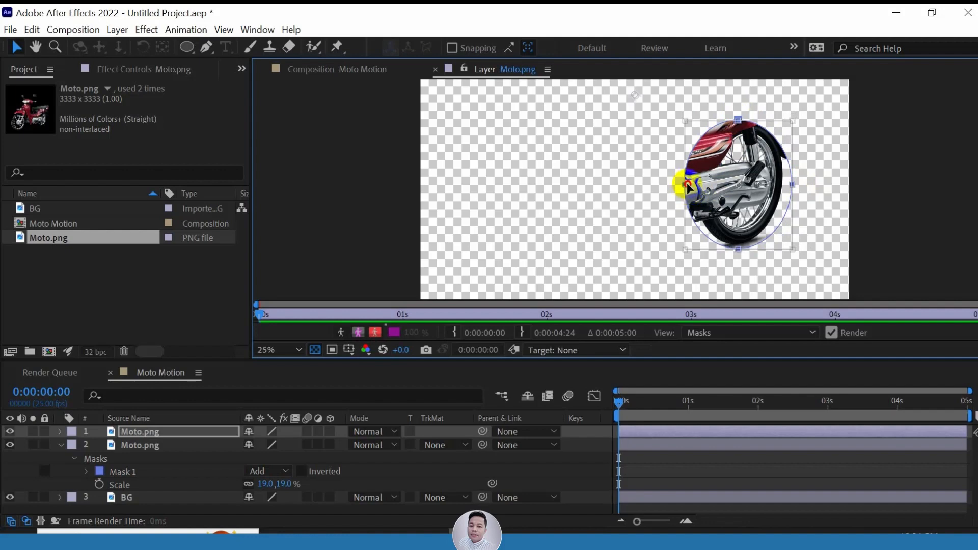
drag(688, 186, 690, 183)
drag(791, 186, 790, 188)
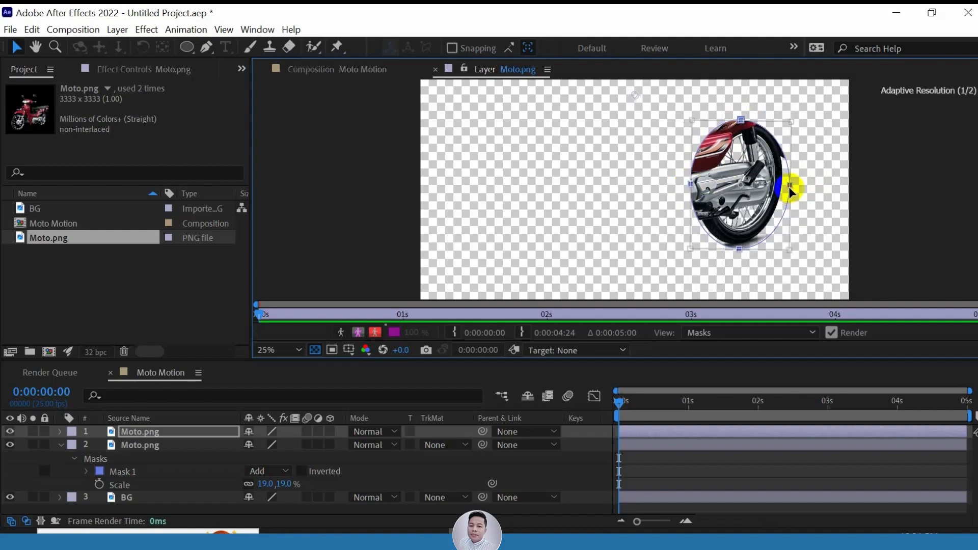
drag(734, 174, 741, 172)
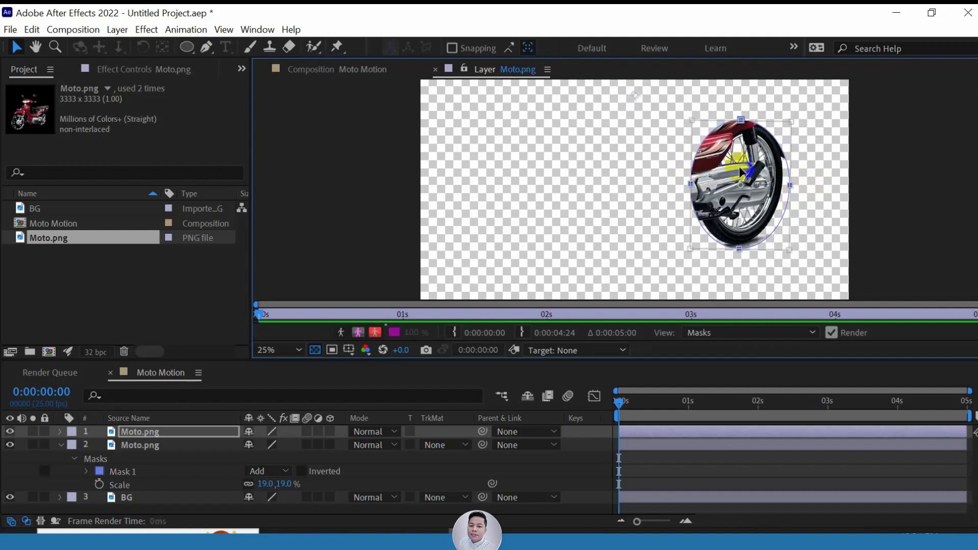
Duplicate the rear-wheel Moto.png layer and delete Mask 1 from the new top copy
click(156, 433)
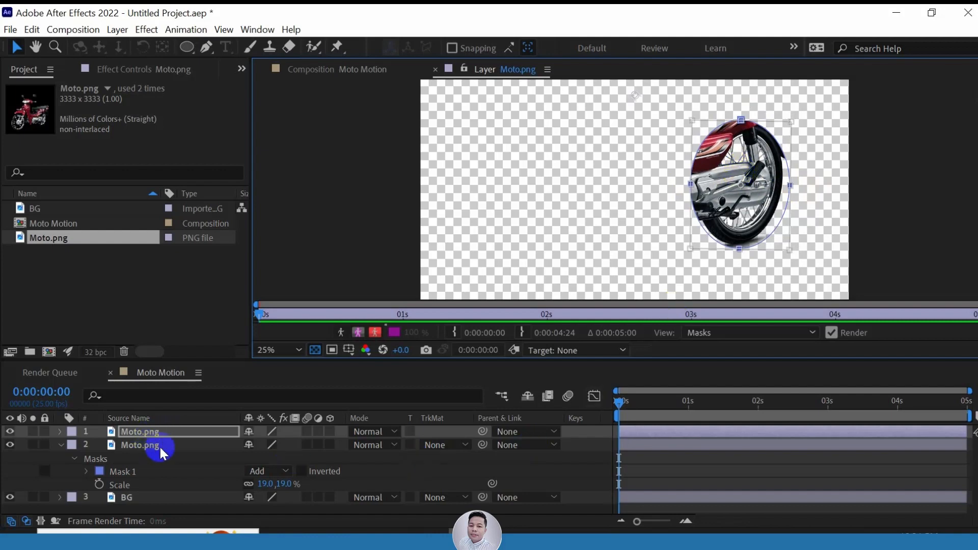
click(152, 431)
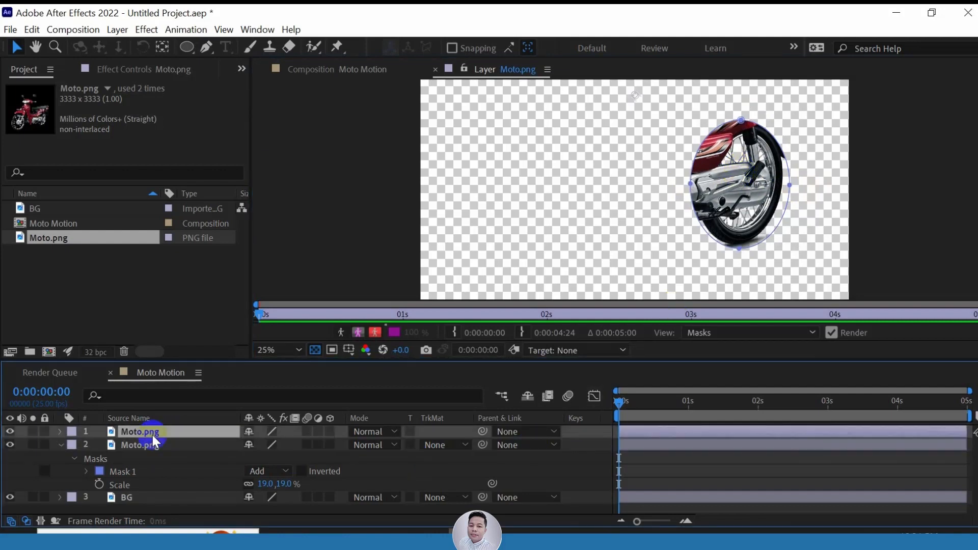
key(ctrl+d)
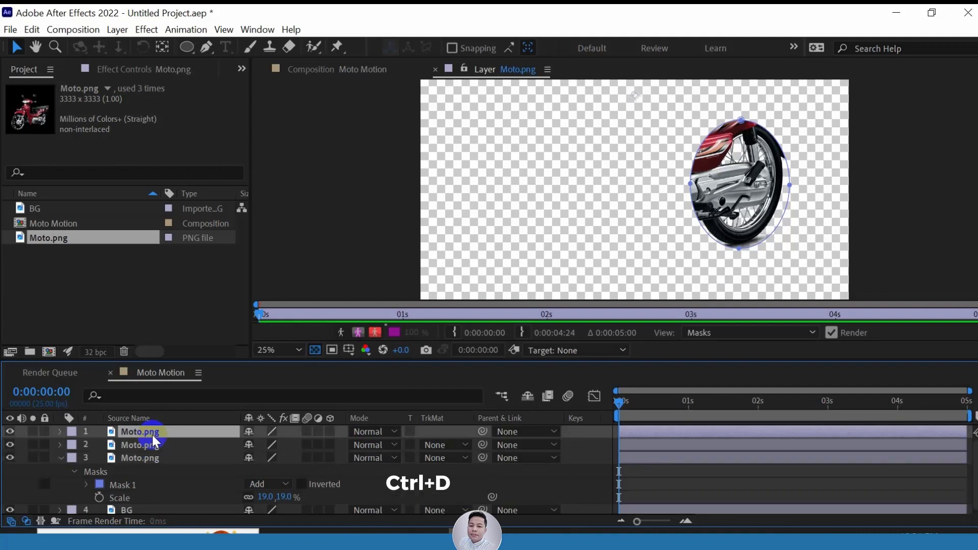
key(m)
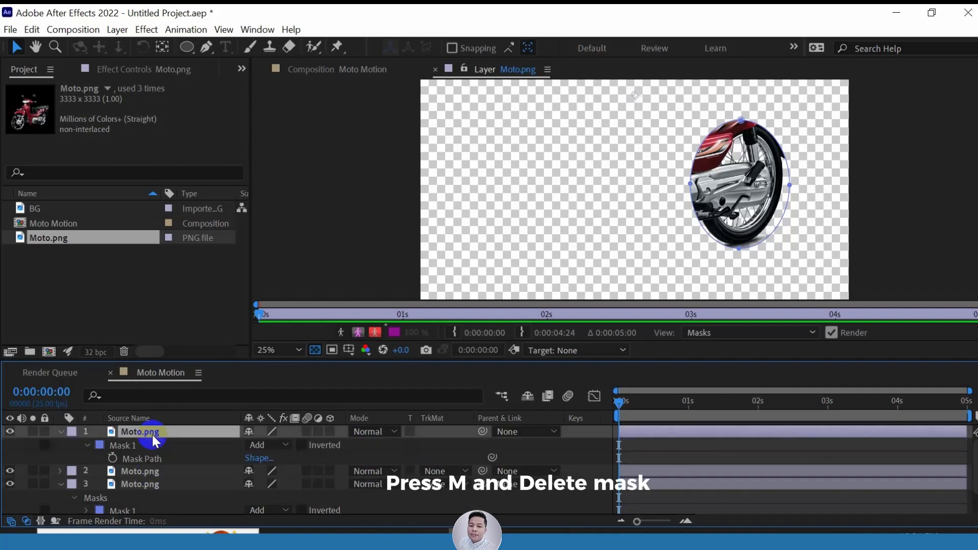
click(124, 446)
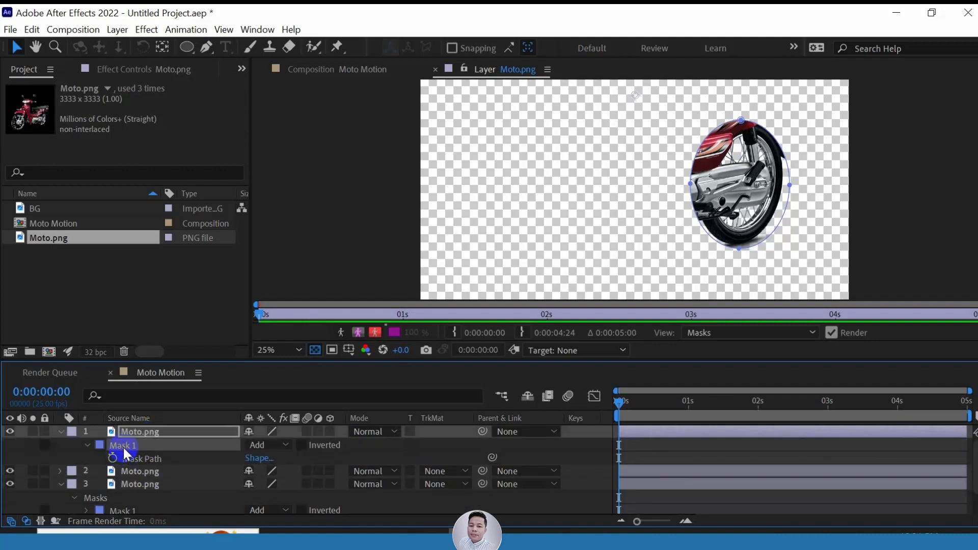
key(Delete)
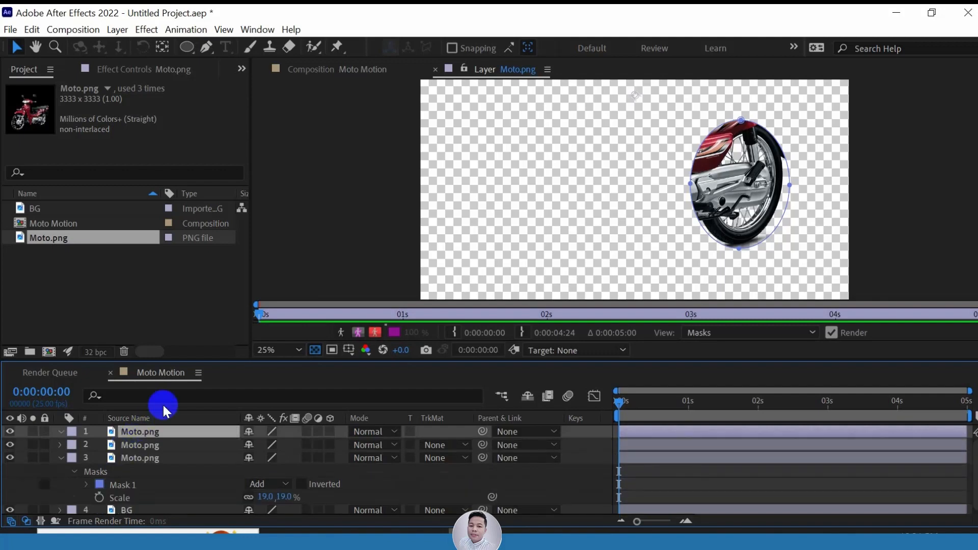
Open the unmasked top Moto.png layer and start a Pen tool mask from above the mirrors, down the front and under the front fender
click(139, 431)
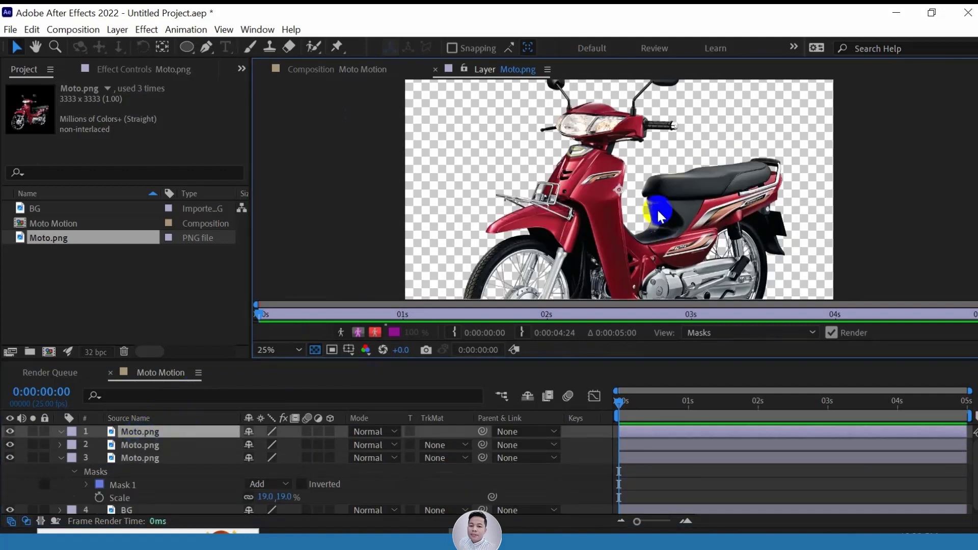
scroll(629, 209, down, 3)
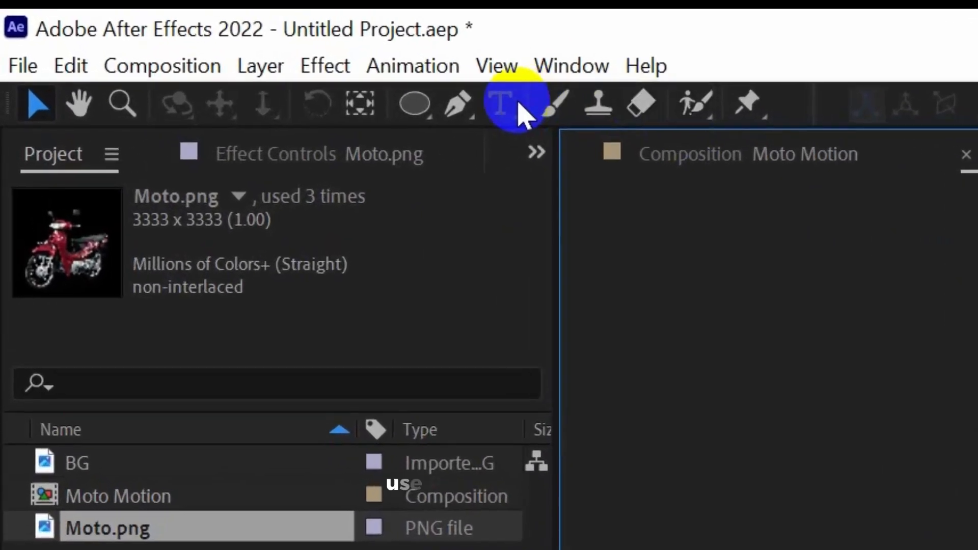
click(465, 108)
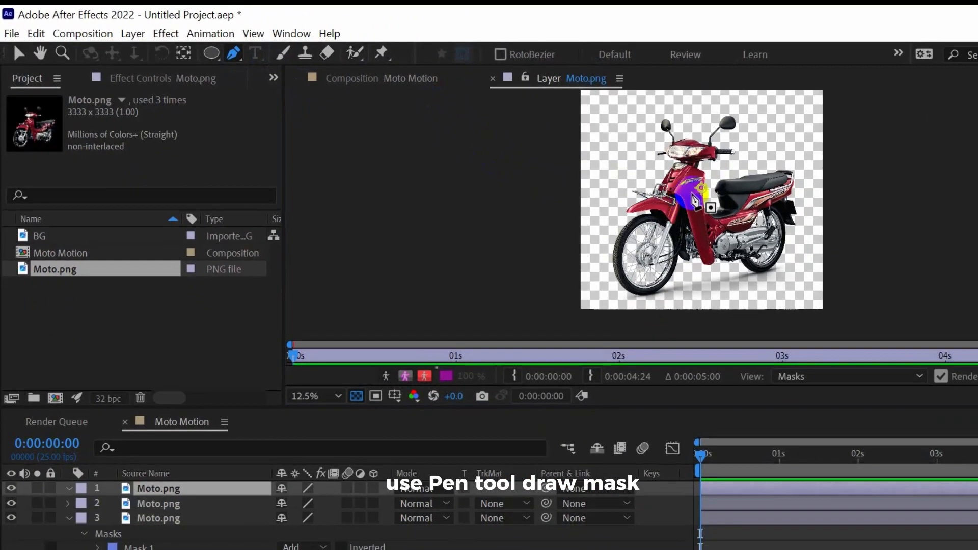
click(615, 149)
click(578, 208)
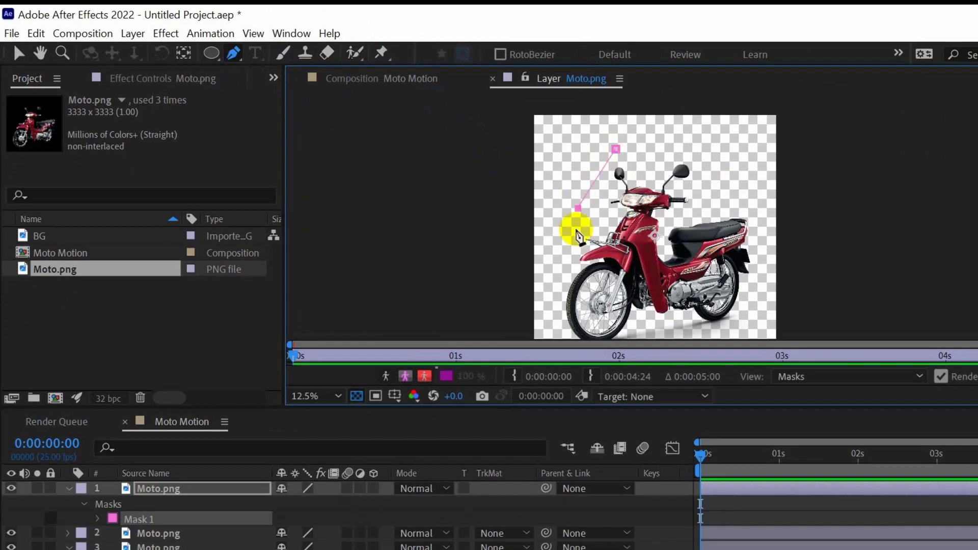
scroll(573, 266, up, 1)
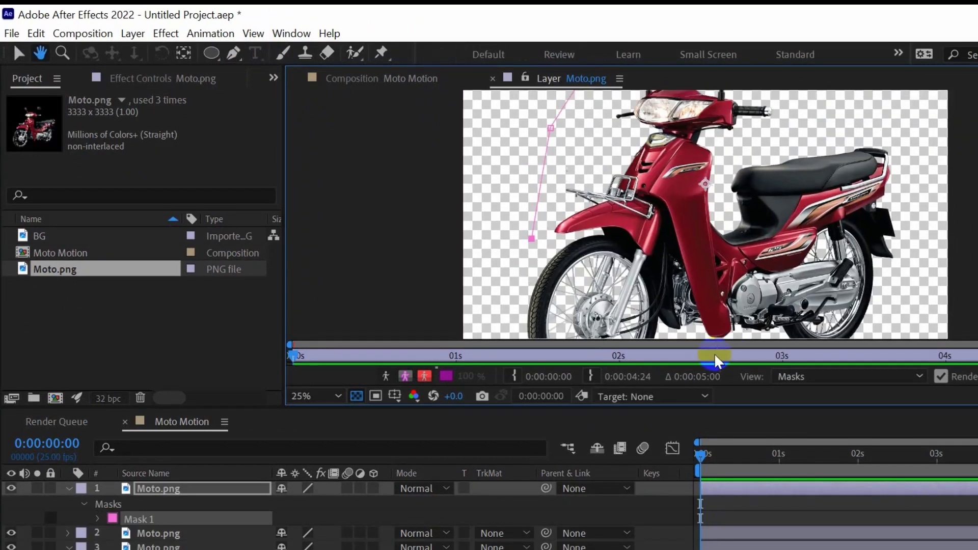
click(557, 245)
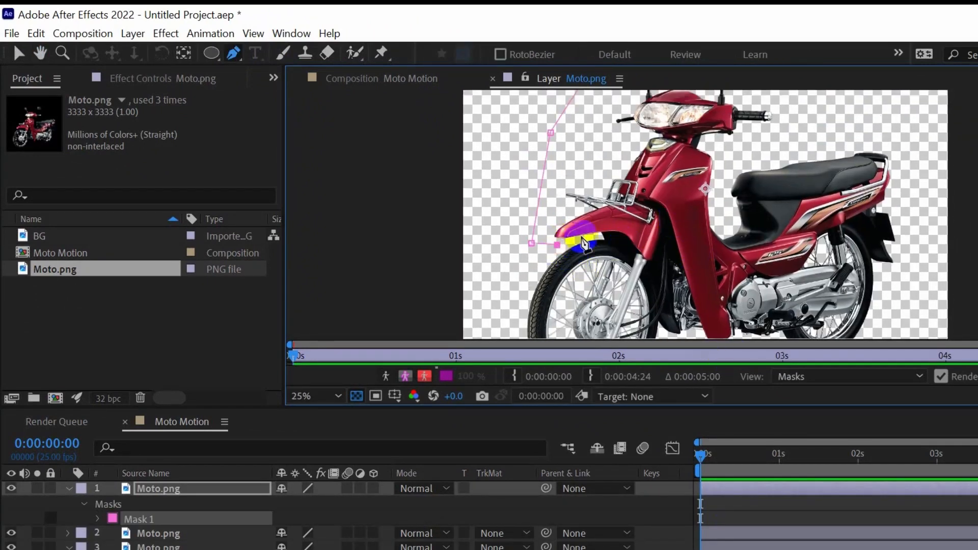
drag(605, 234, 630, 251)
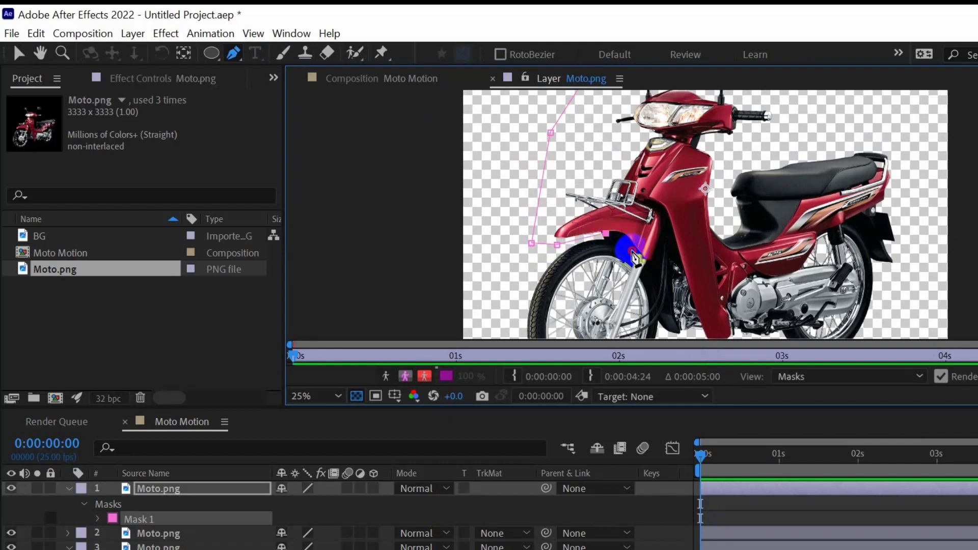
click(663, 331)
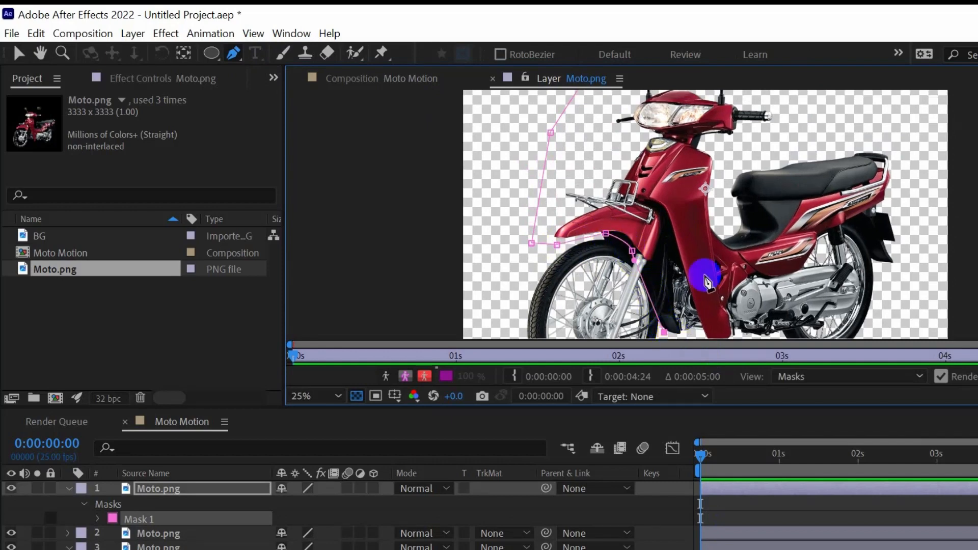
Continue the mask path beneath the leg shield and engine, then over the rear wheel and around the rear mudguard, excluding the wheel
scroll(705, 203, down, 2)
drag(662, 291, 769, 270)
click(694, 300)
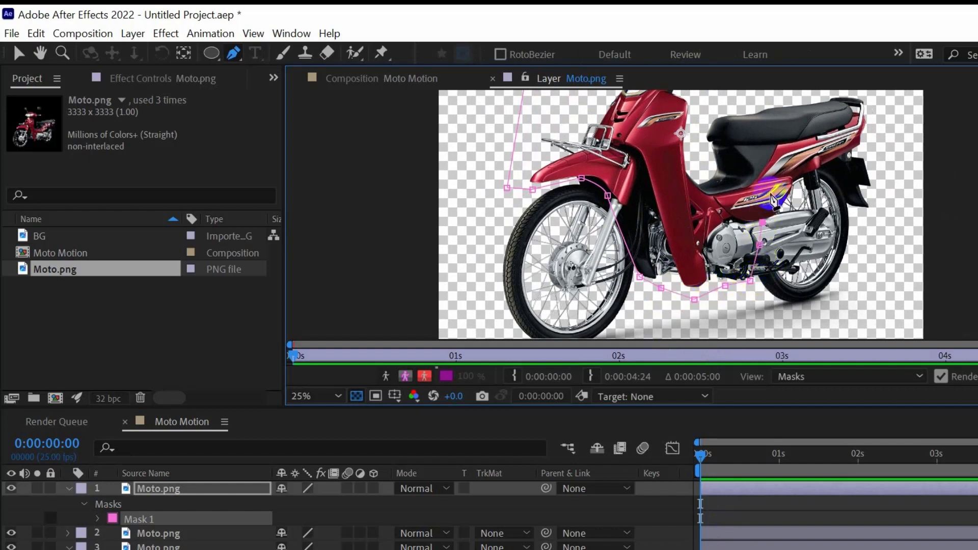
click(800, 170)
click(831, 165)
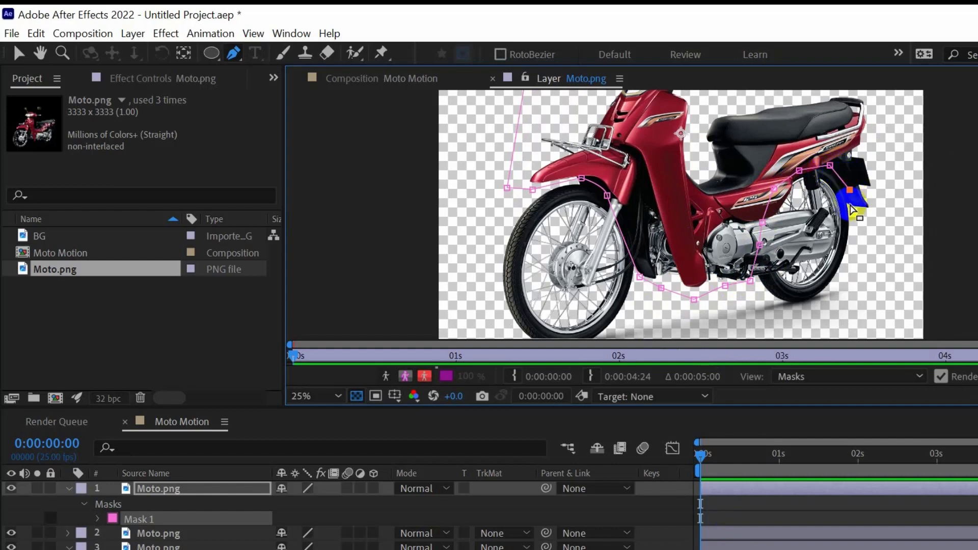
drag(863, 220, 890, 192)
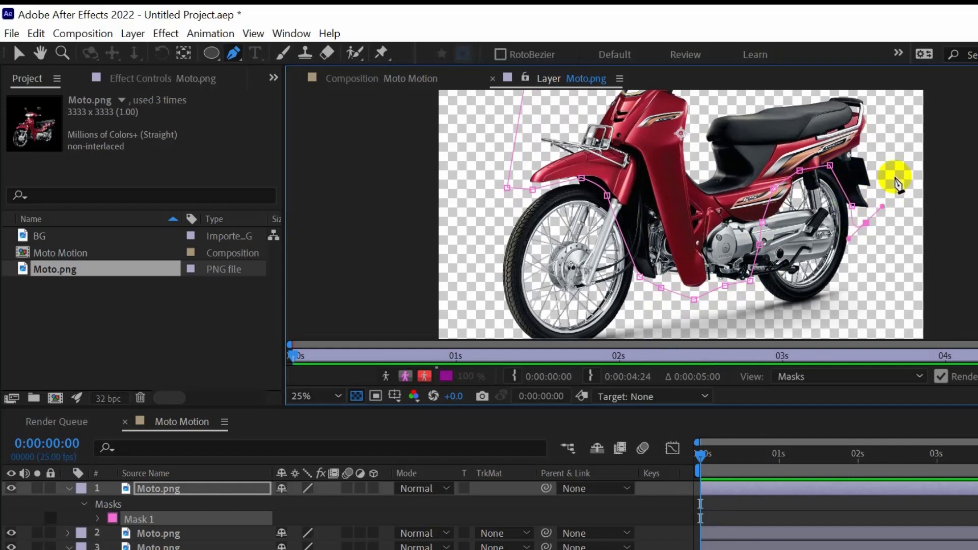
Run the mask path up behind the tail and above the seat and mirrors, closing it at its starting point
drag(889, 136, 889, 256)
click(892, 170)
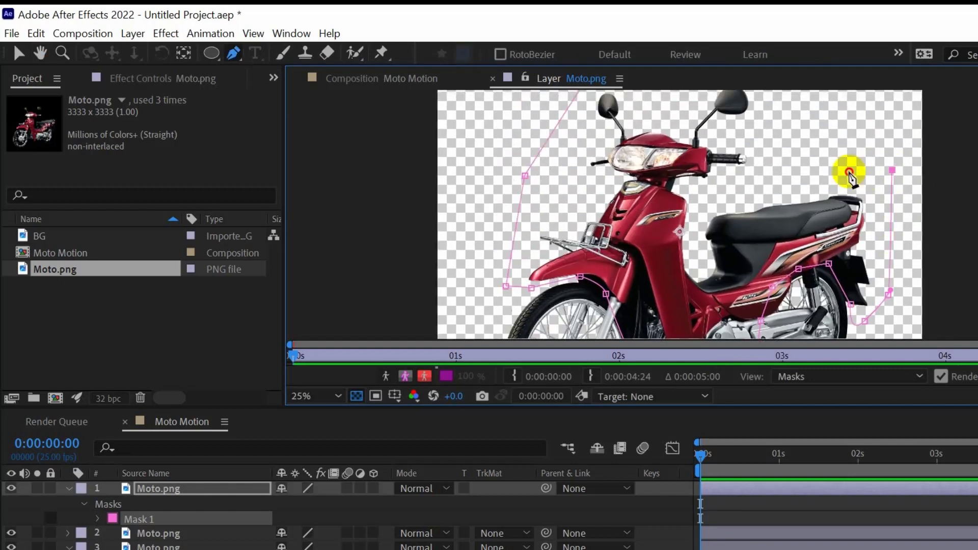
click(849, 172)
click(802, 178)
click(759, 180)
drag(795, 172, 794, 221)
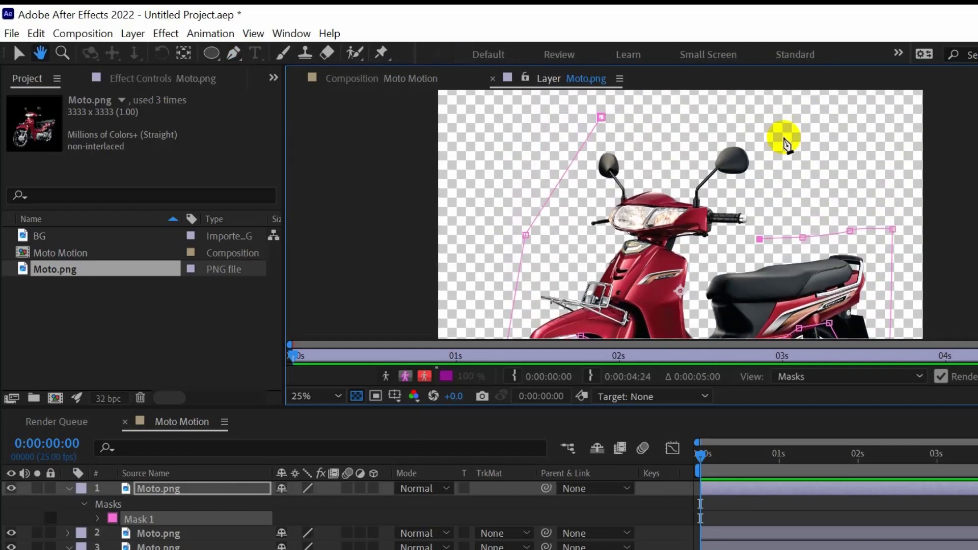
click(783, 136)
click(758, 128)
click(685, 134)
click(667, 152)
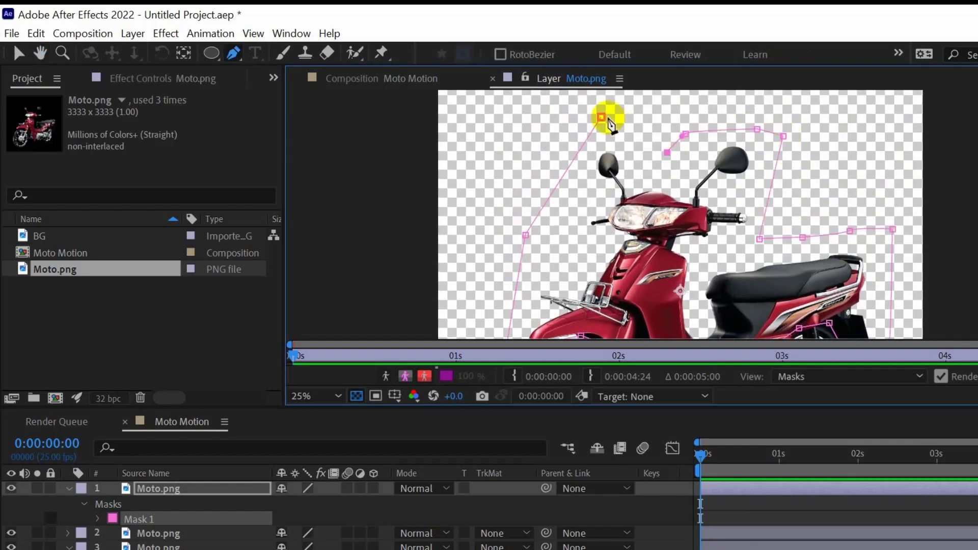
click(601, 117)
key(comma)
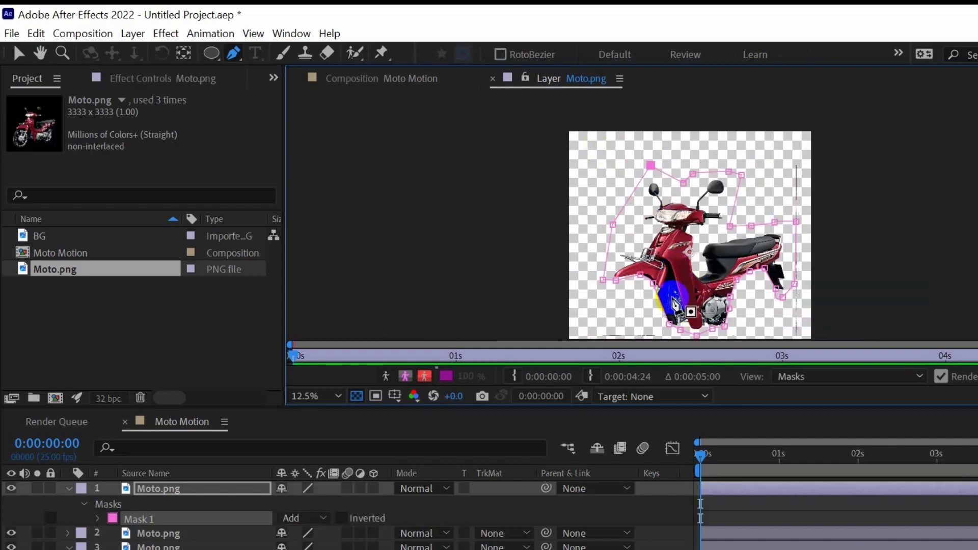
key(v)
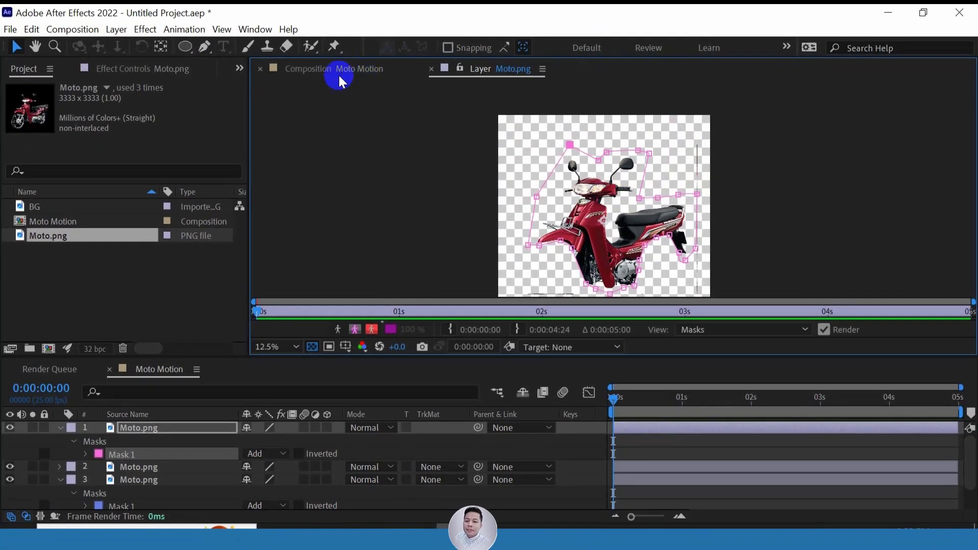
Return to the Moto Motion composition and collapse the top Moto.png layer's mask properties
click(331, 70)
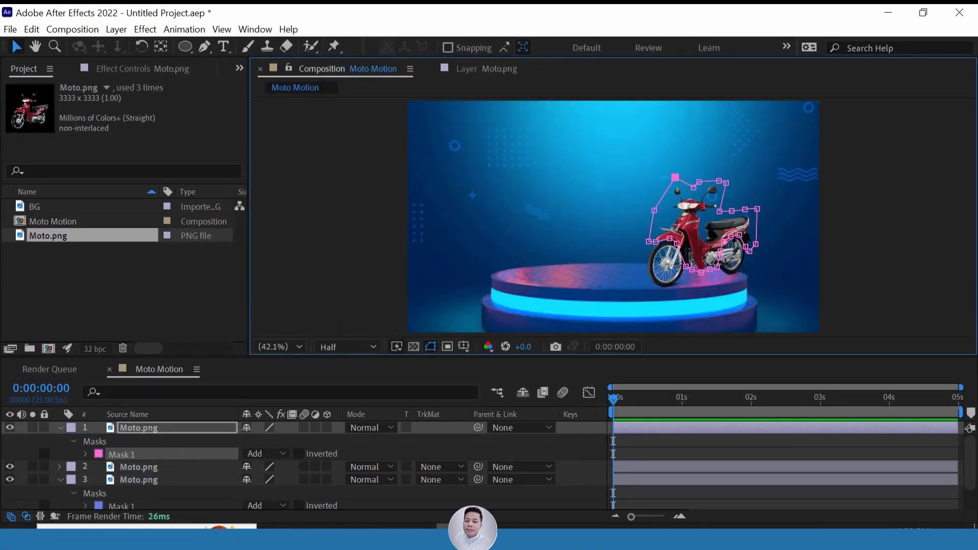
click(58, 429)
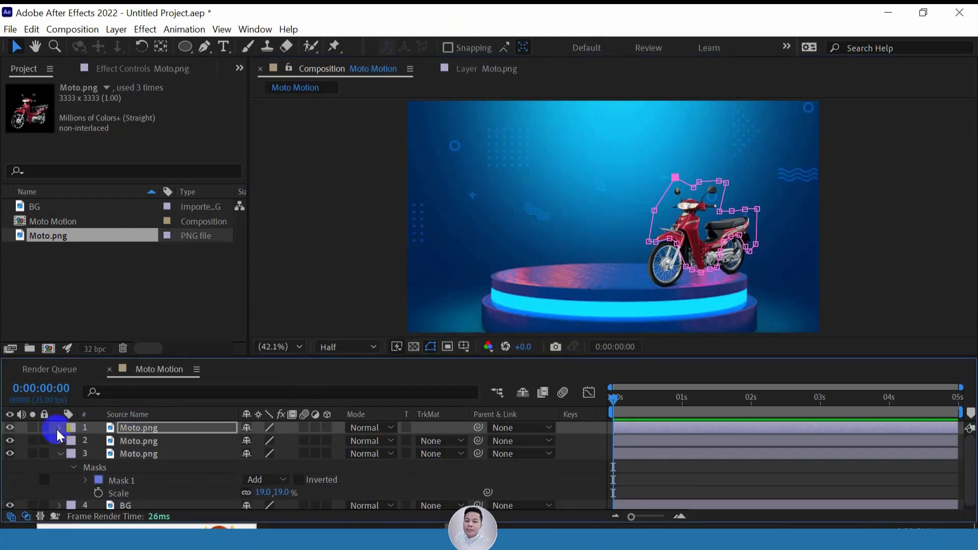
Rename the lowest Moto.png layer, just above BG, as Front Wheel
click(149, 442)
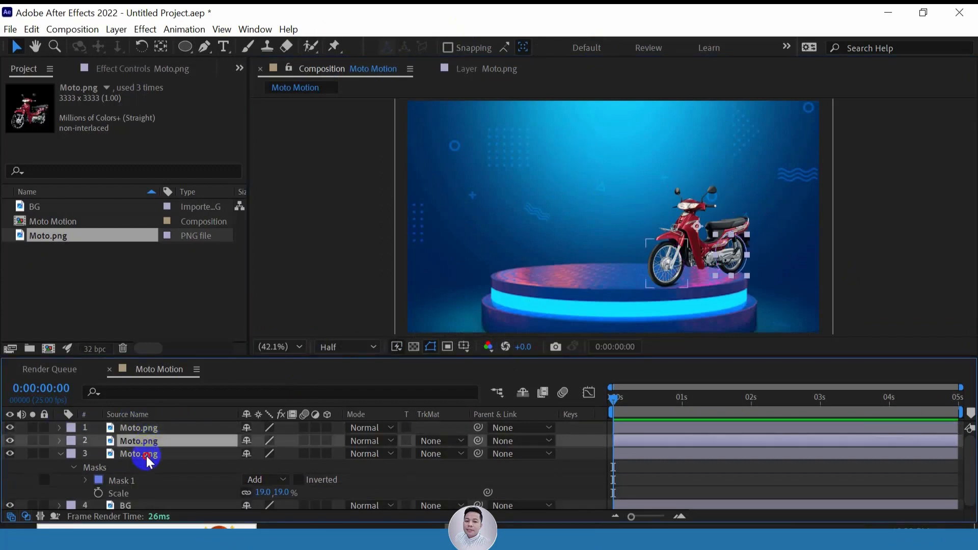
click(146, 454)
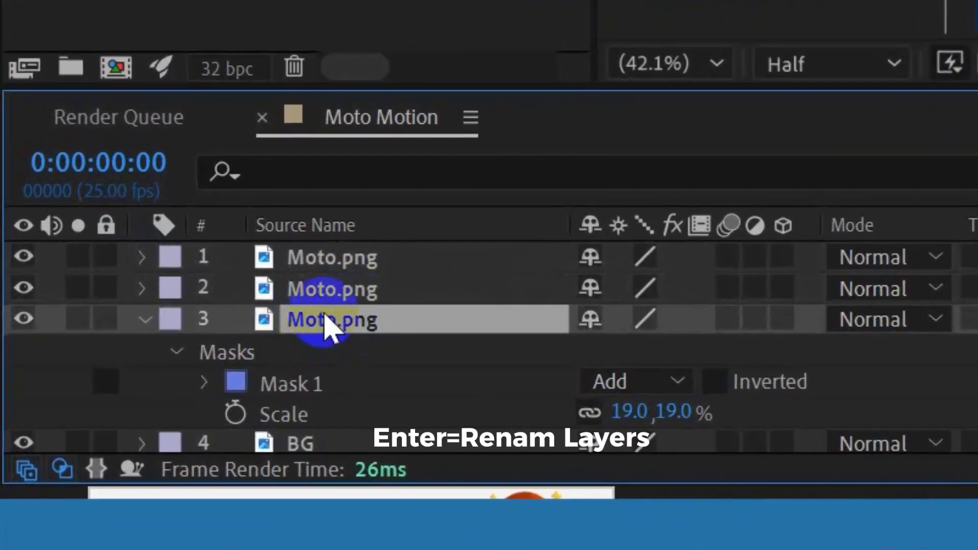
key(Return)
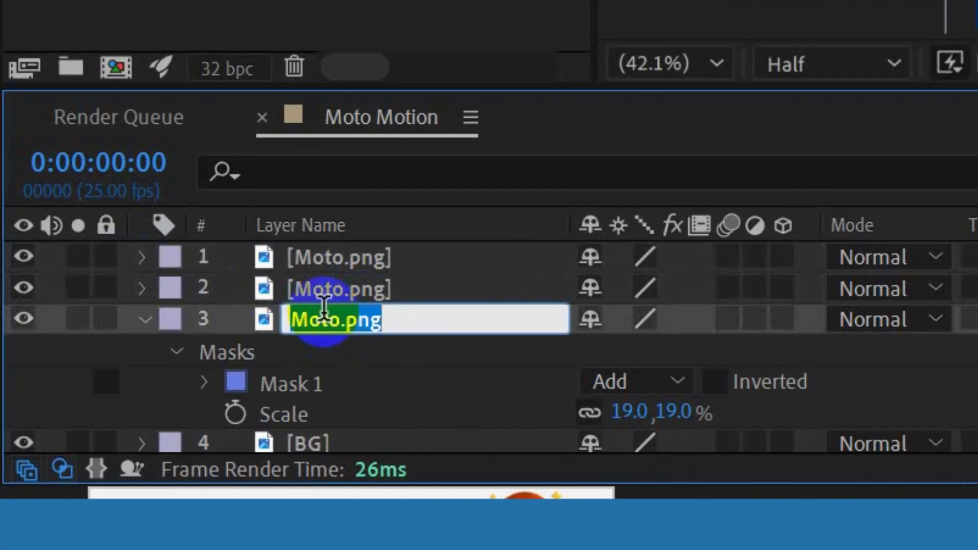
text(F)
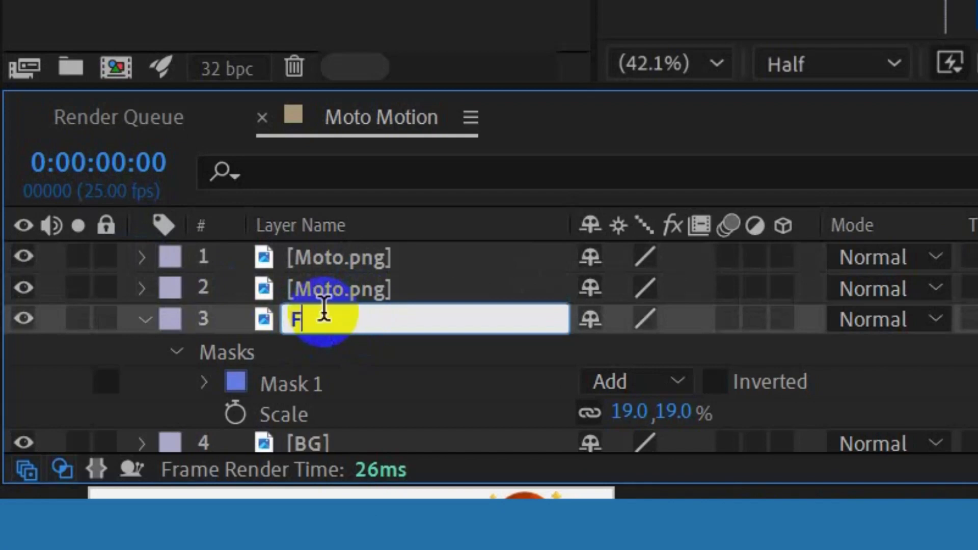
text(ront Wheel)
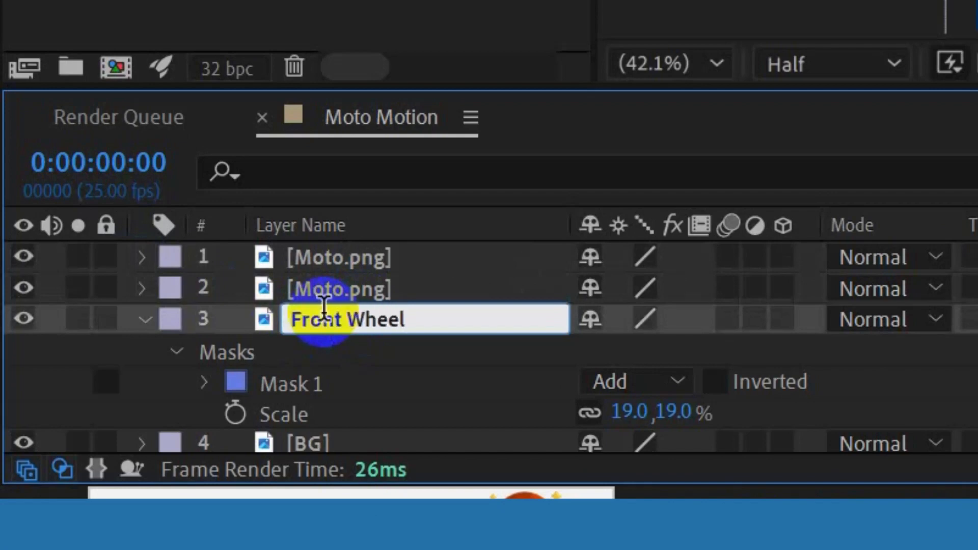
Rename the Moto.png layer directly above Front Wheel as Back Wheel
click(347, 295)
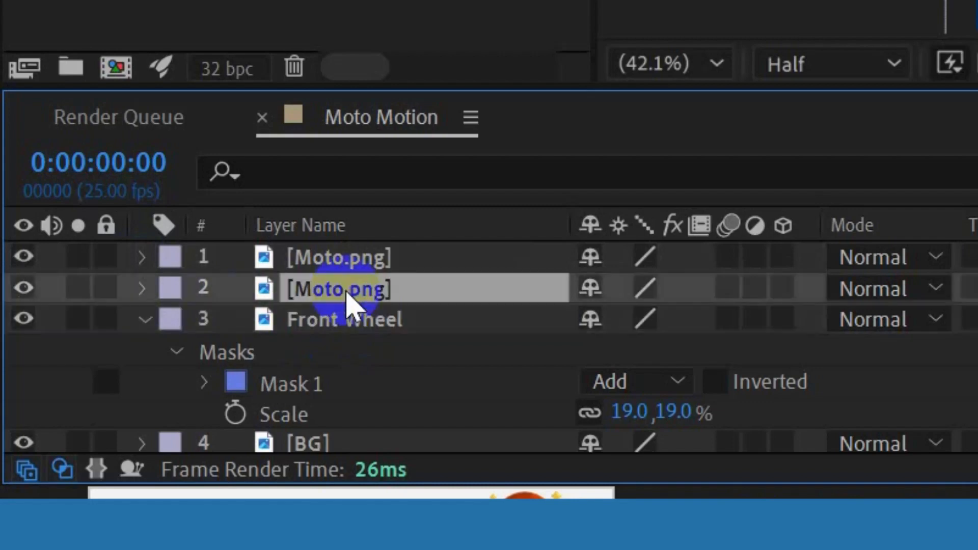
key(Return)
text(Back)
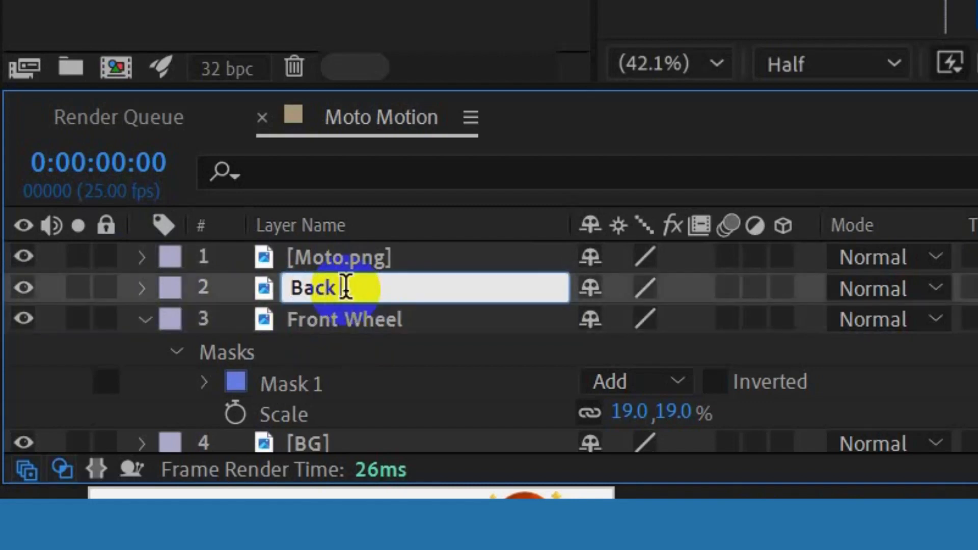
text( Wheel)
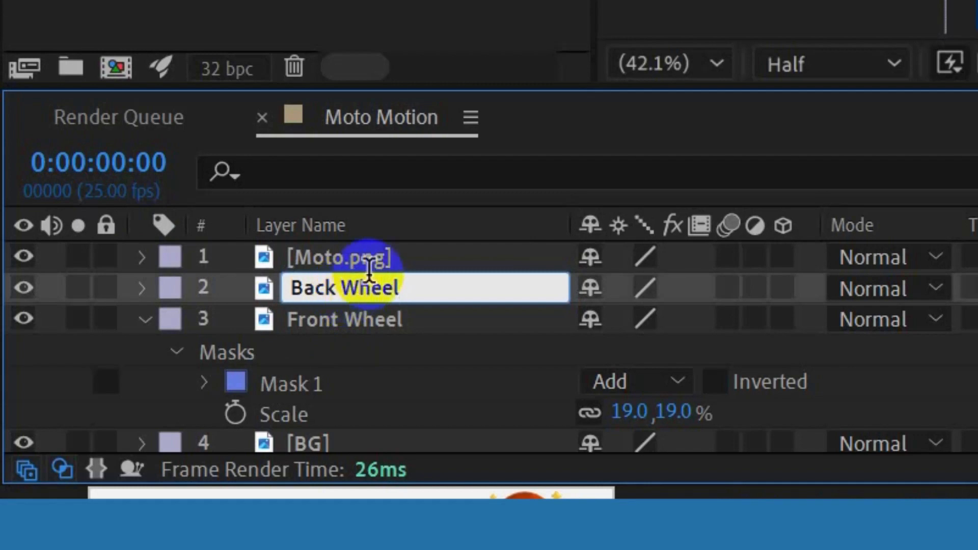
Rename the top Moto.png layer as Moto Body and collapse the Front Wheel layer's properties
click(372, 263)
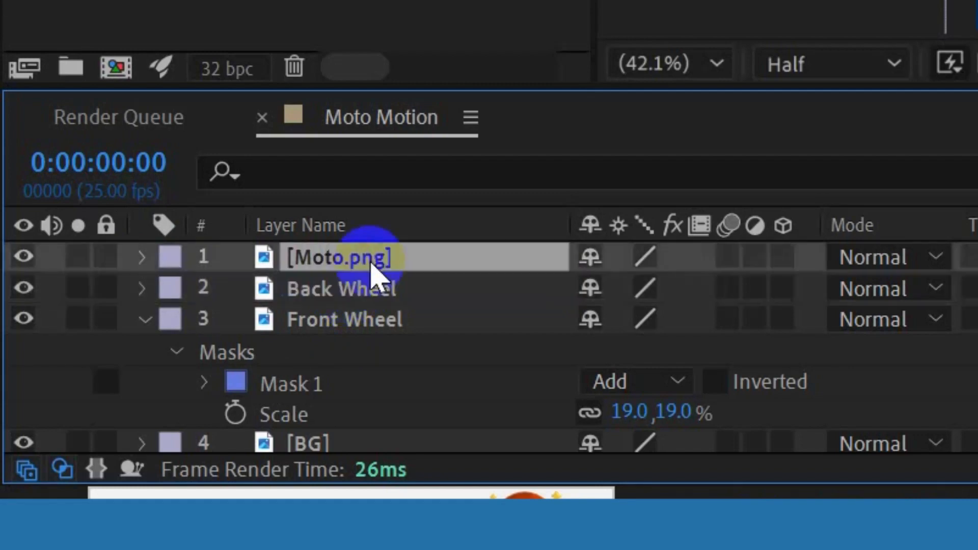
key(Return)
text(B)
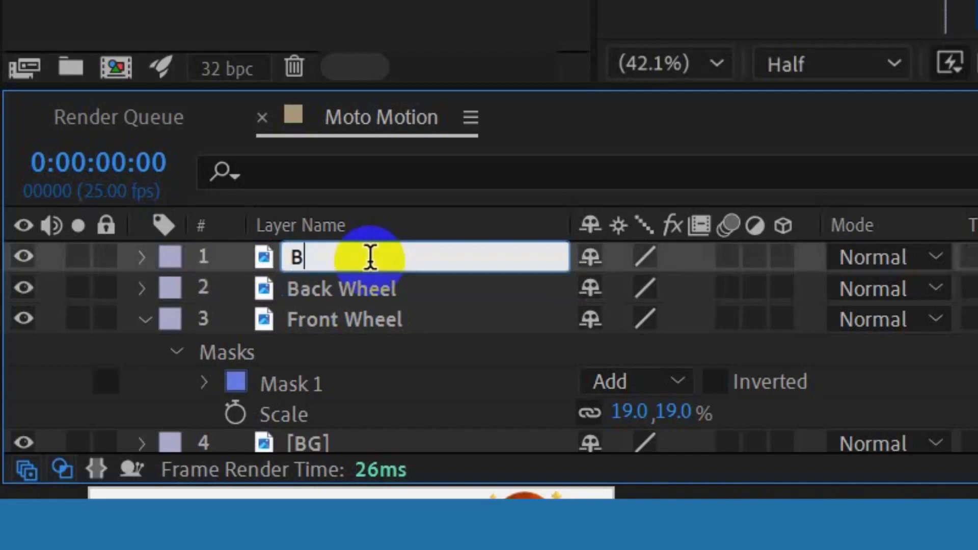
text(MO)
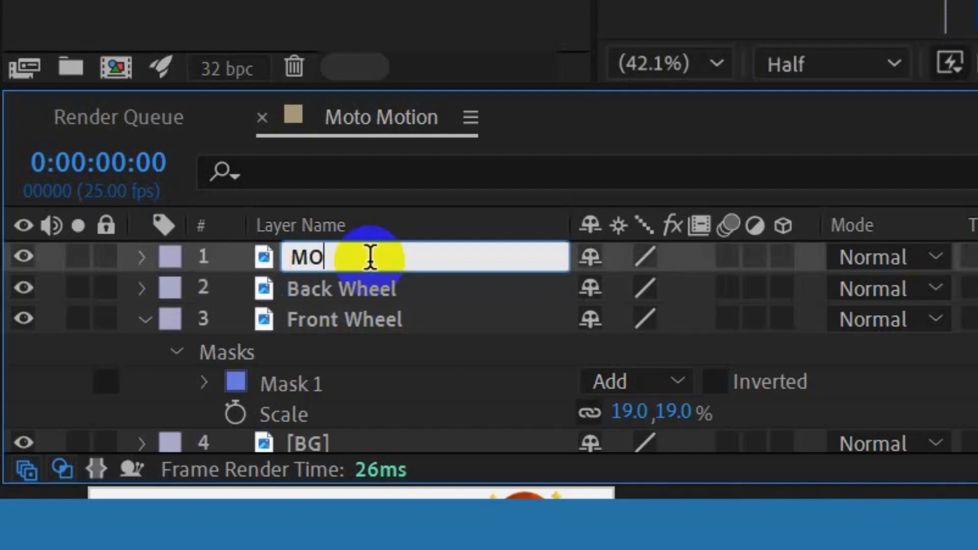
key(BackSpace)
text(oto Body)
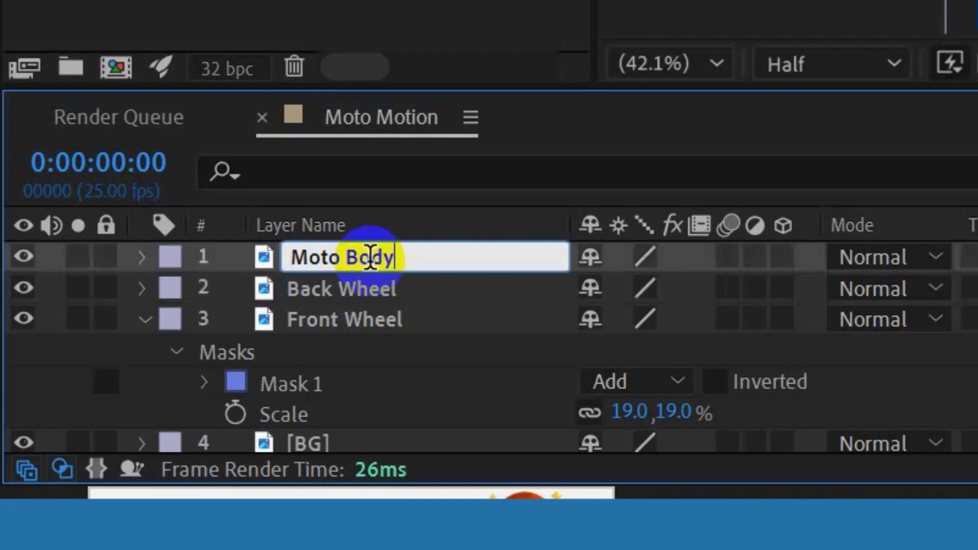
key(Return)
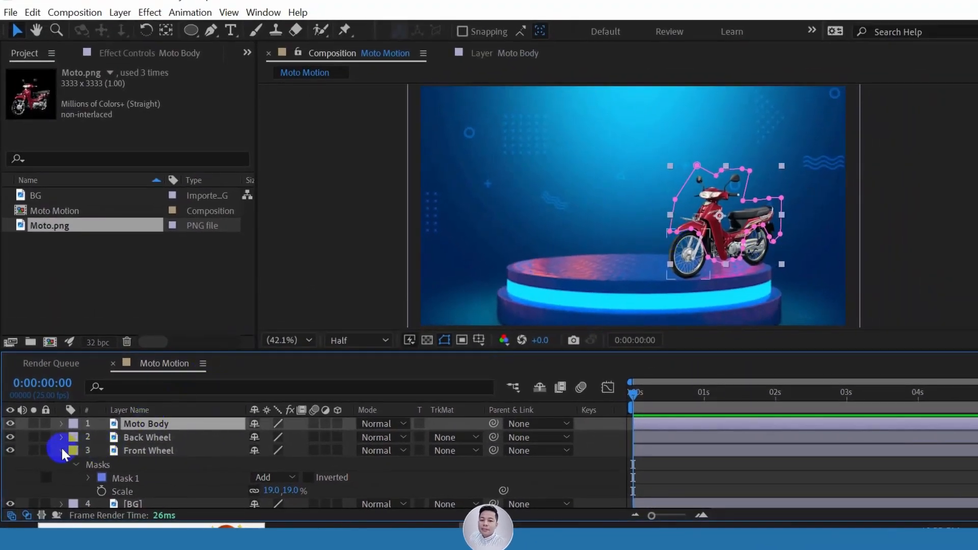
click(61, 451)
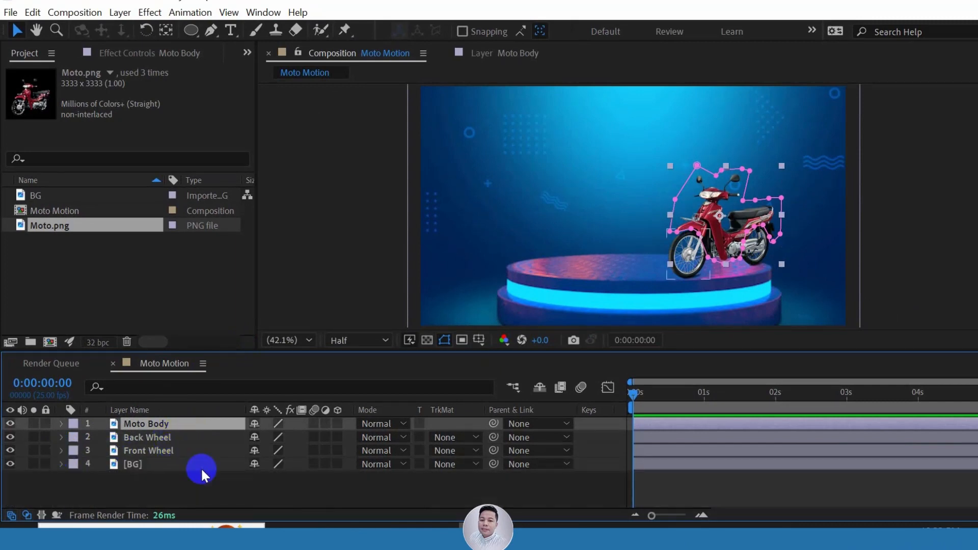
Create a null object in the composition and place it over the motorcycle's engine area
click(184, 487)
right_click(295, 265)
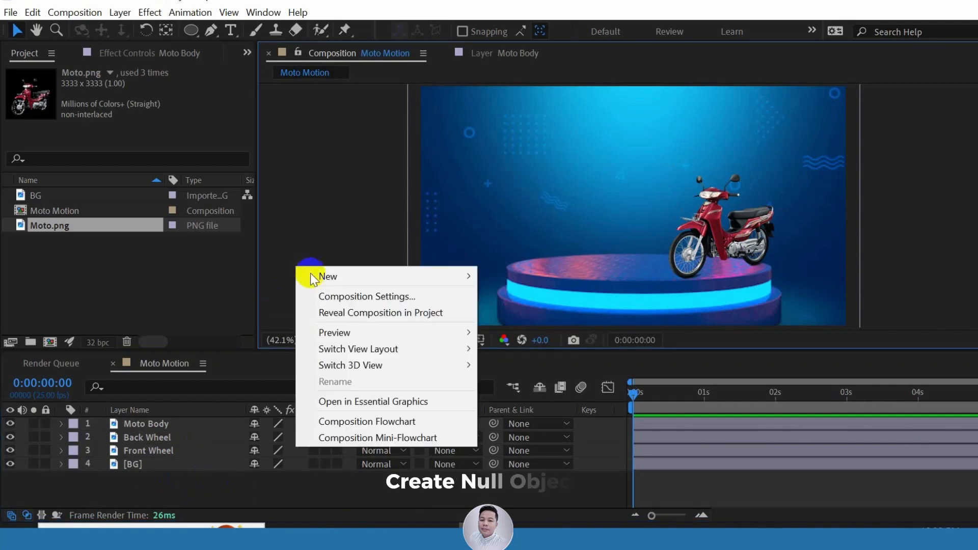
mouse_move(335, 277)
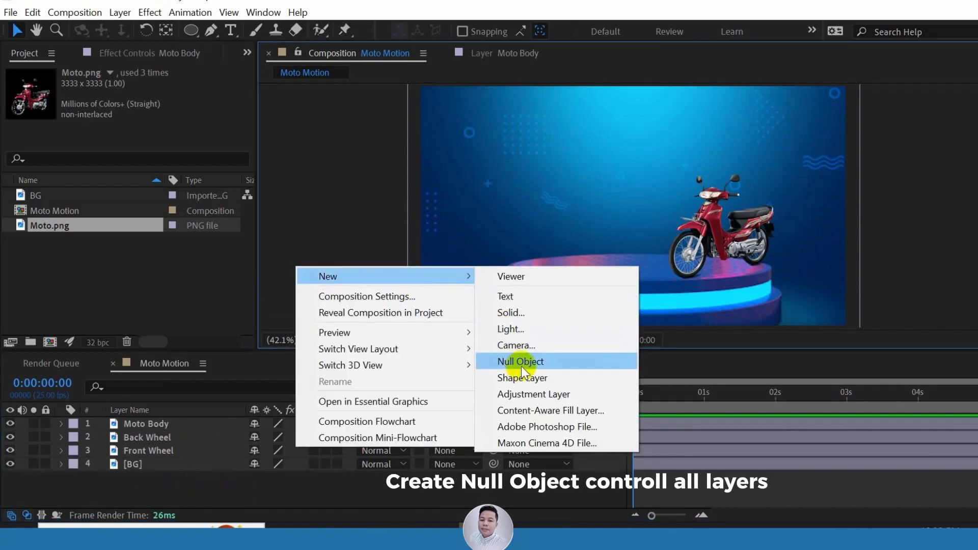
click(519, 364)
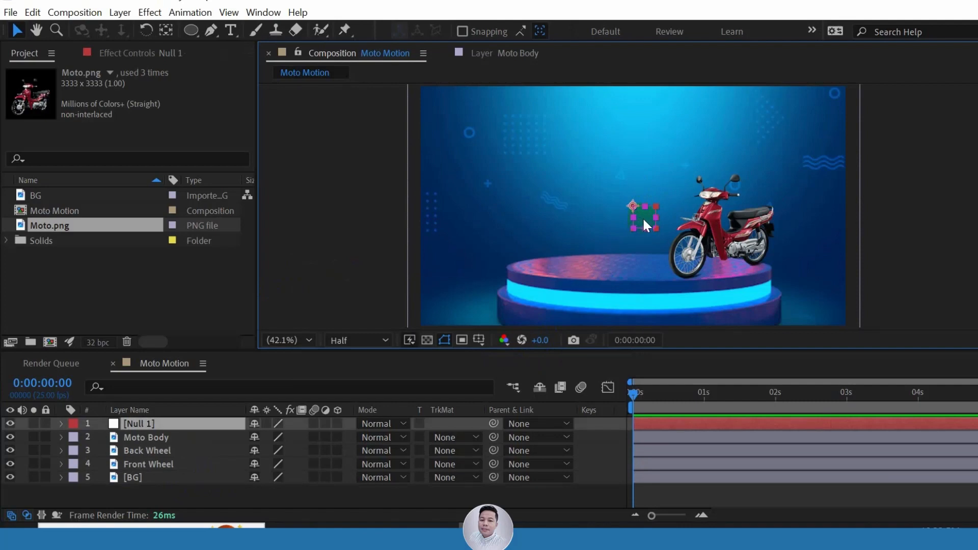
drag(646, 224, 744, 250)
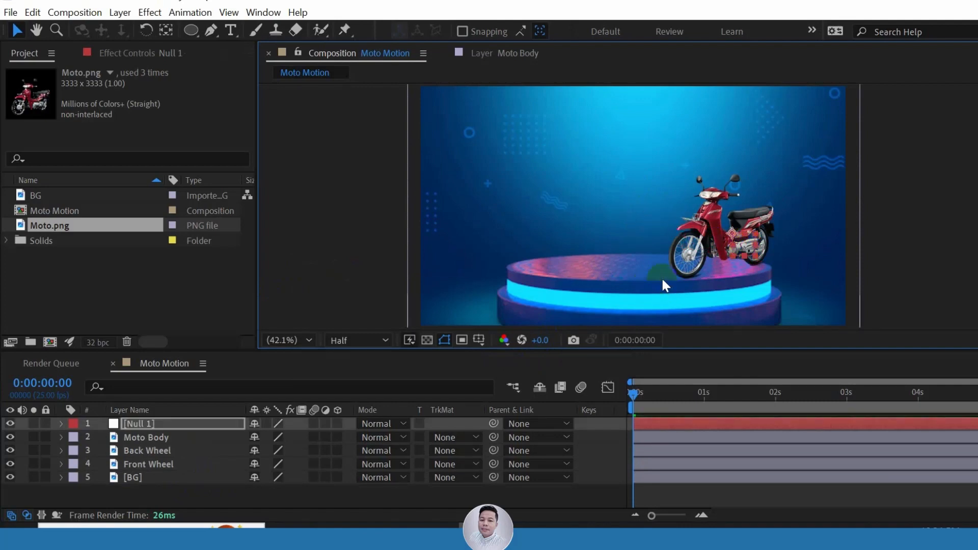
Parent the Moto Body, Back Wheel and Front Wheel layers to Null 1
click(177, 440)
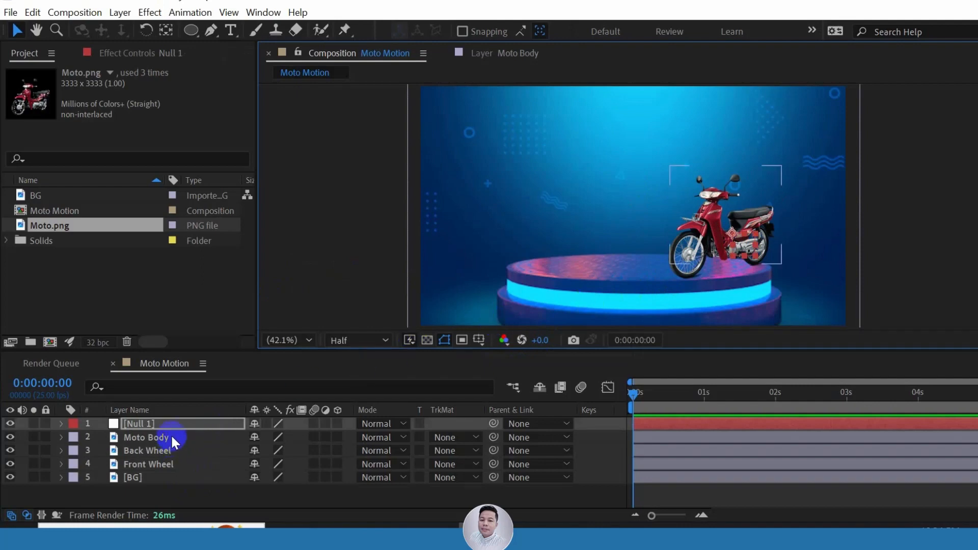
click(171, 437)
shift+click(178, 461)
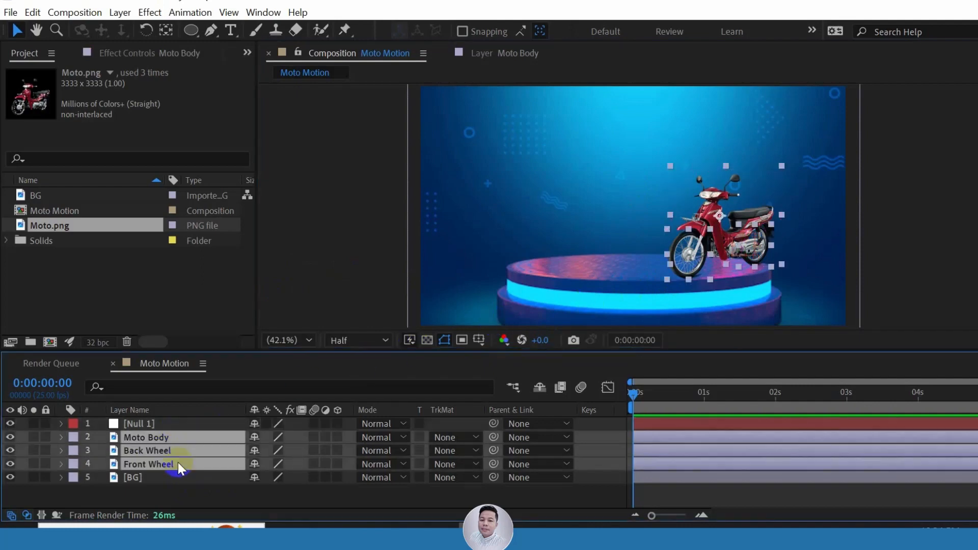
drag(494, 437, 144, 429)
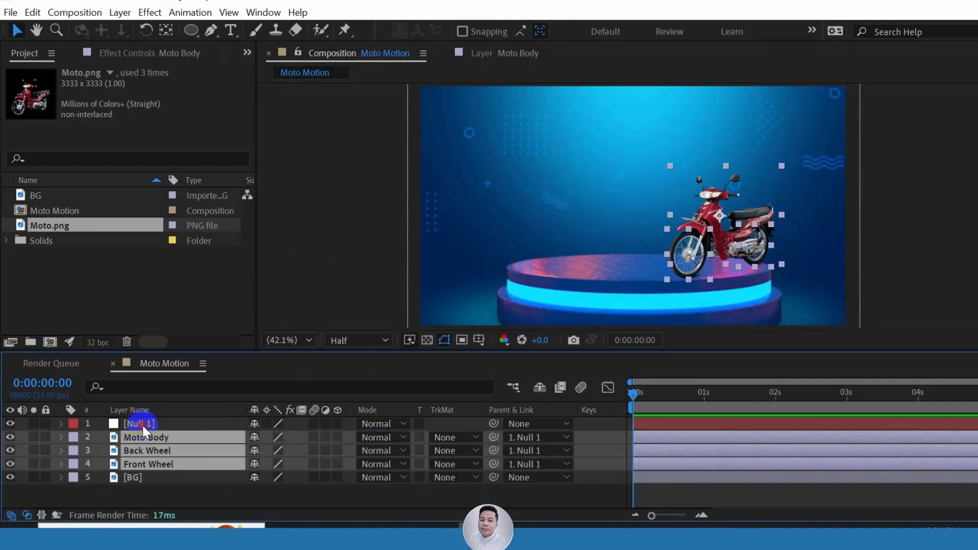
Animate Null 1's Position from X 2216.6, outside the frame, at 0 s to its podium position at about 0.7 s
click(142, 423)
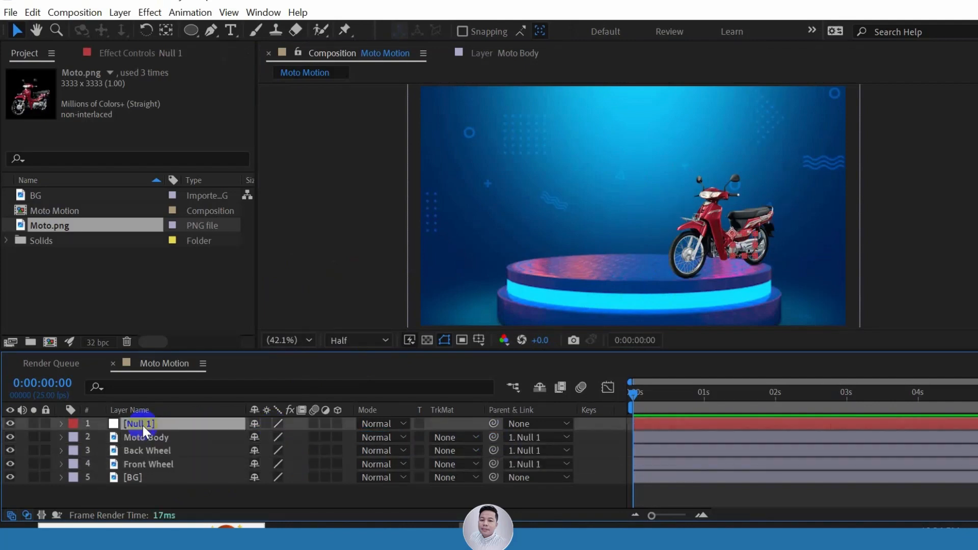
key(p)
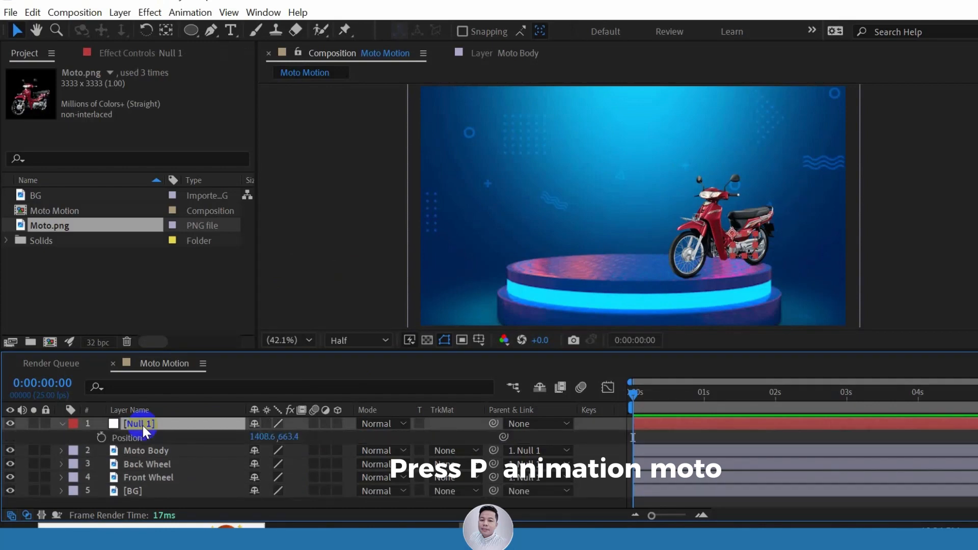
click(101, 438)
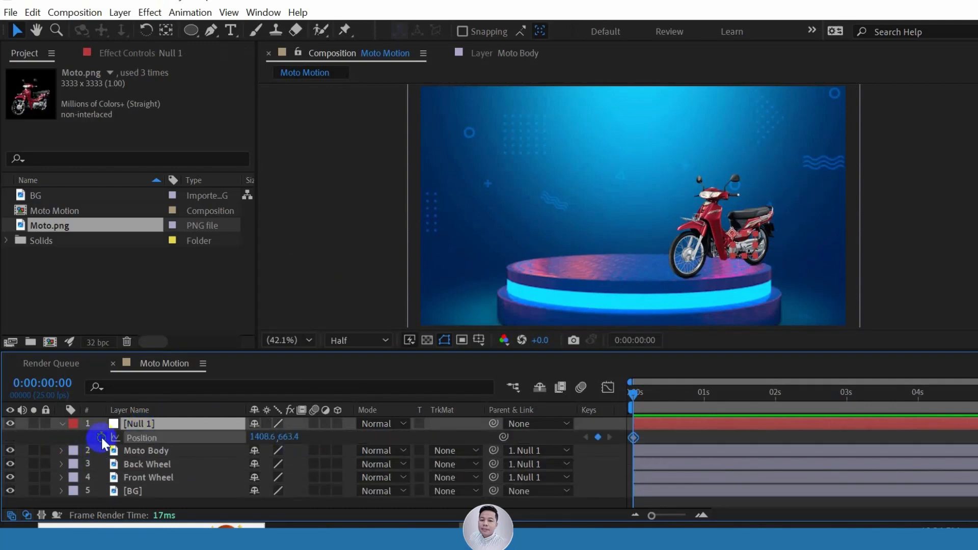
click(634, 438)
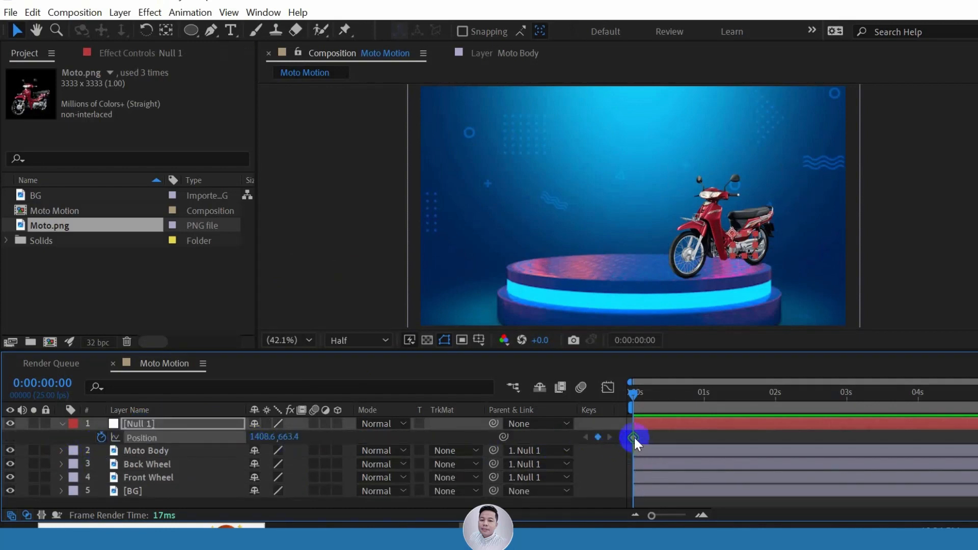
drag(634, 437, 683, 442)
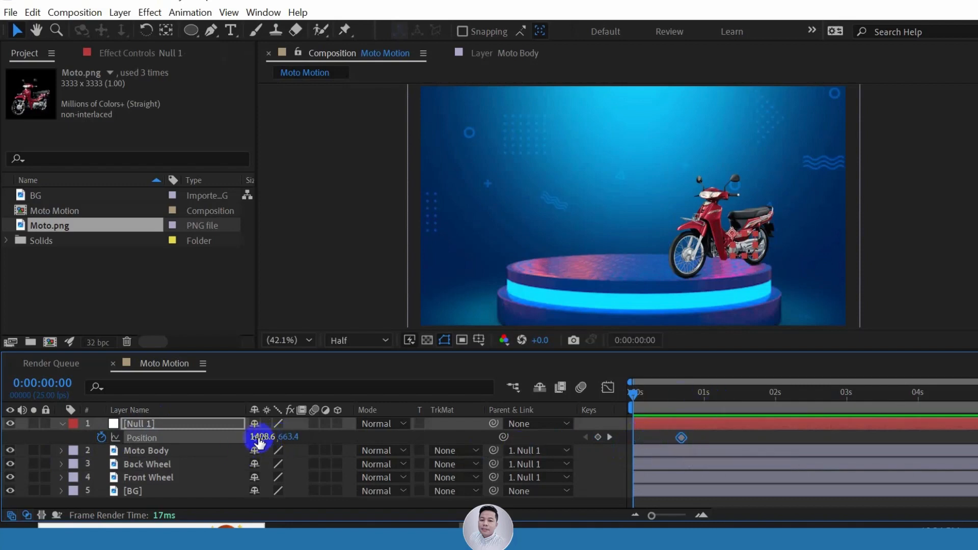
drag(257, 441, 868, 422)
mouse_move(628, 408)
mouse_down()
mouse_move(631, 396)
mouse_move(672, 399)
mouse_move(636, 397)
mouse_up()
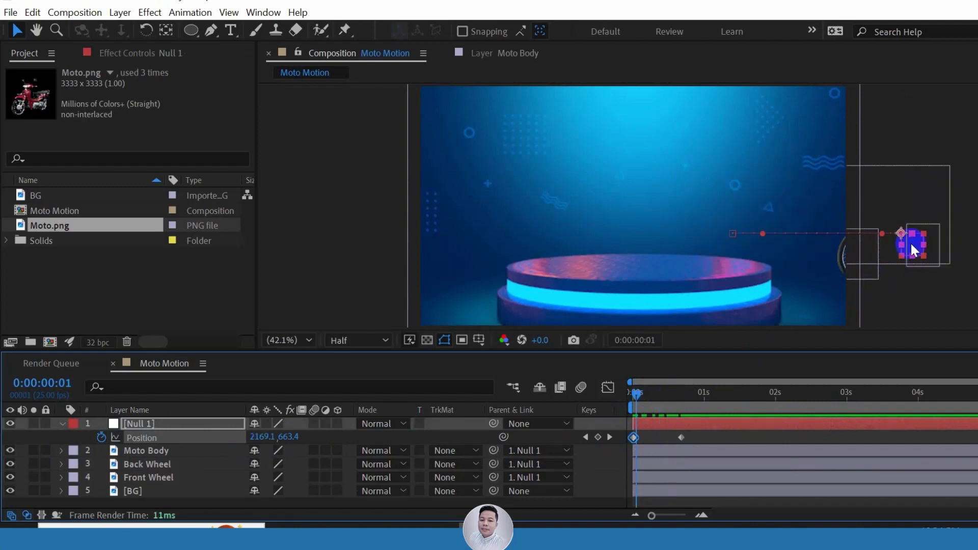
drag(903, 235, 907, 214)
click(637, 438)
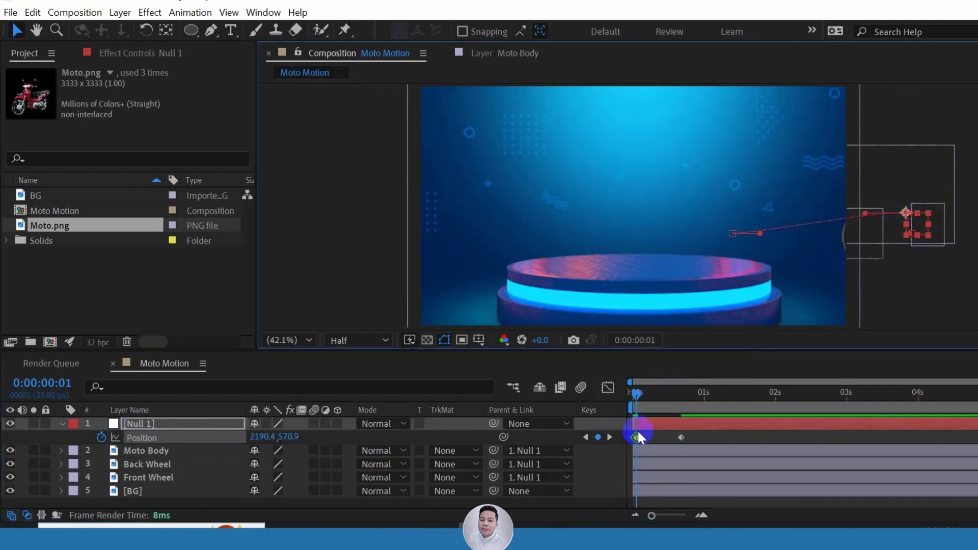
key(Delete)
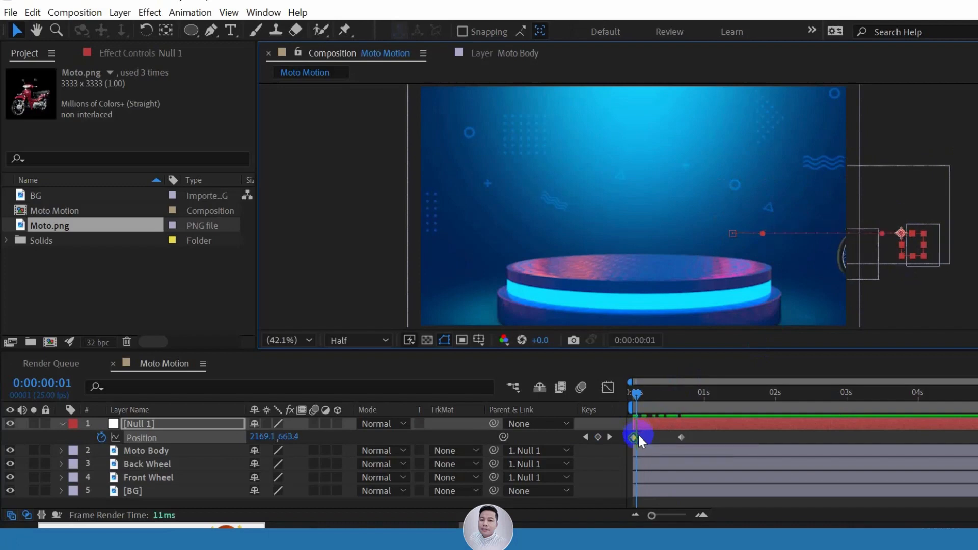
Raise Null 1's starting Position at frame 0 to about 2209.5, 542.4 and scrub to frame 12 to check the descent
click(632, 394)
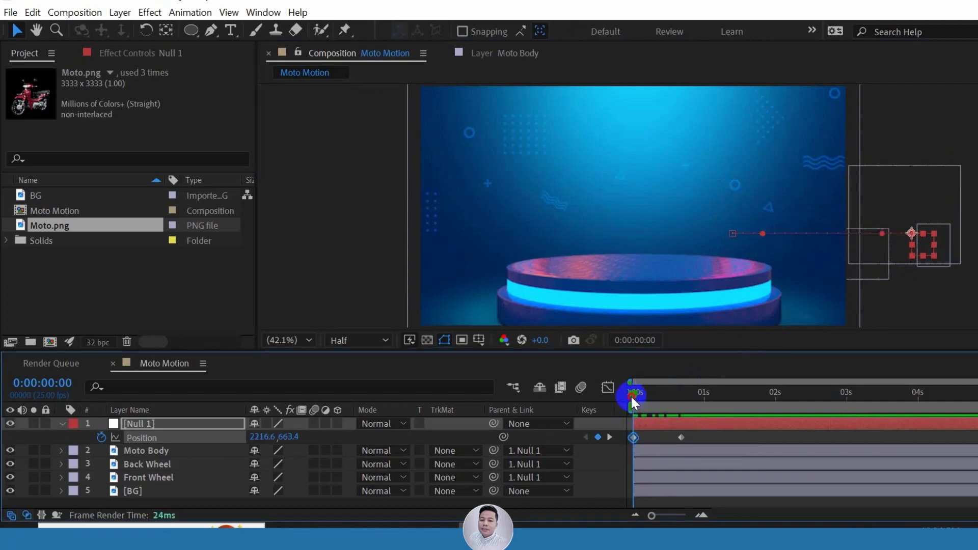
drag(912, 233, 910, 206)
click(632, 393)
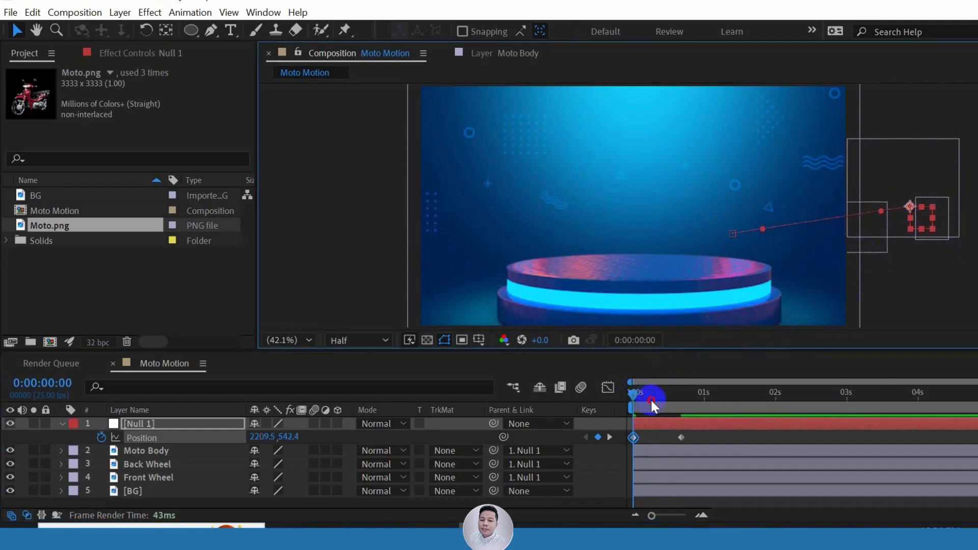
drag(652, 400, 669, 416)
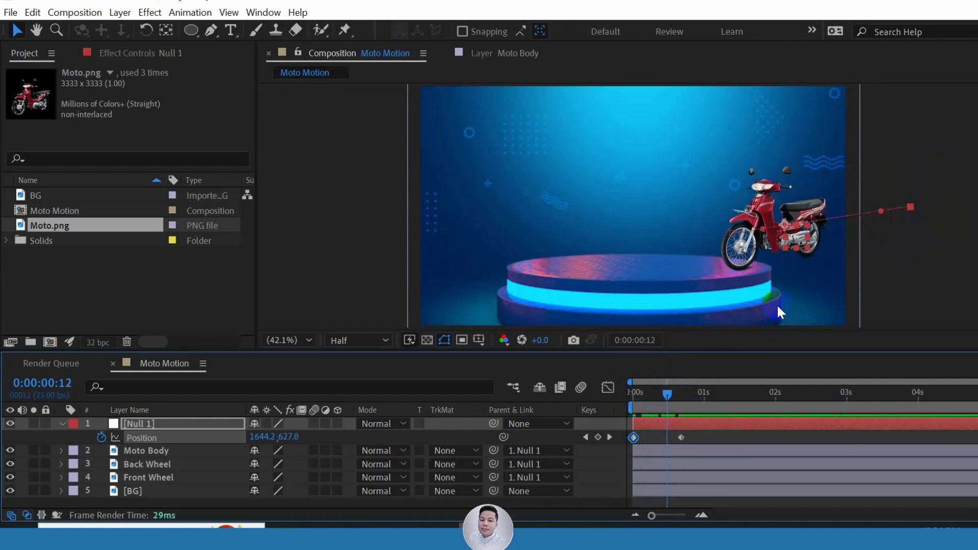
Start Position and Rotation keyframes on the Moto Body layer at frame 16
click(616, 418)
click(154, 451)
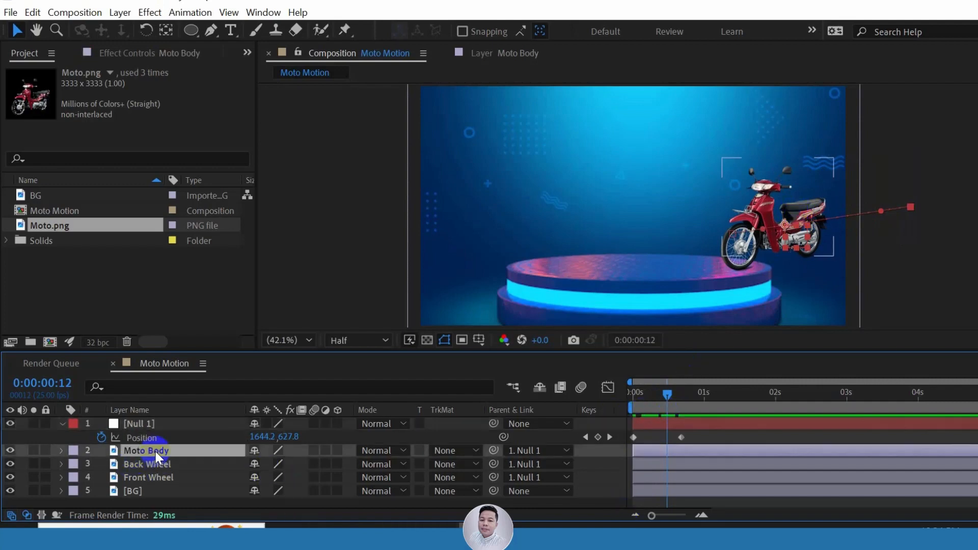
drag(671, 396, 680, 395)
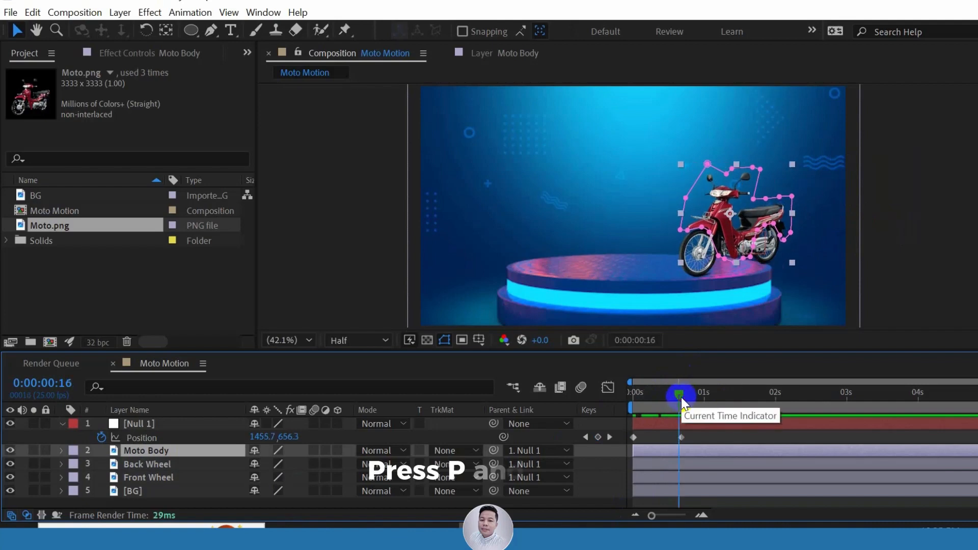
key(p)
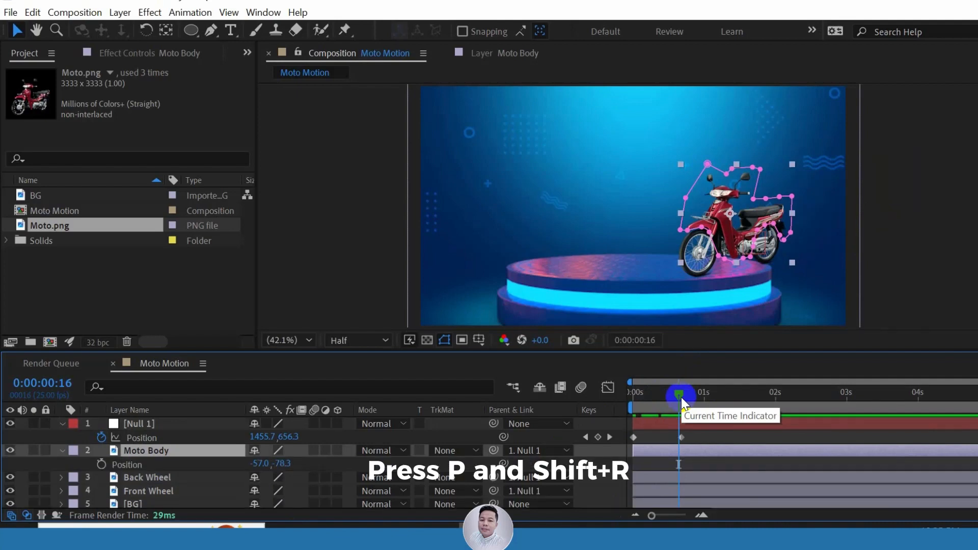
key(shift+r)
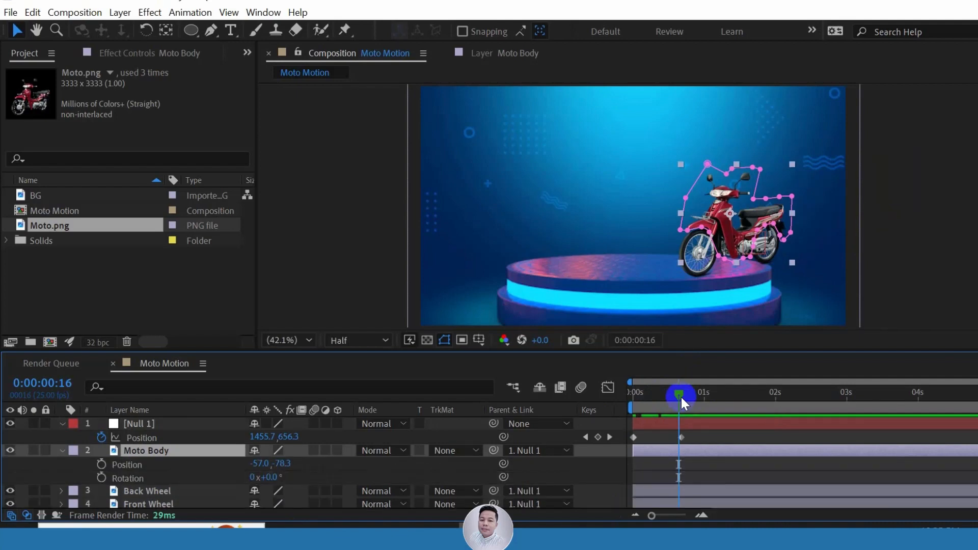
click(125, 478)
click(103, 463)
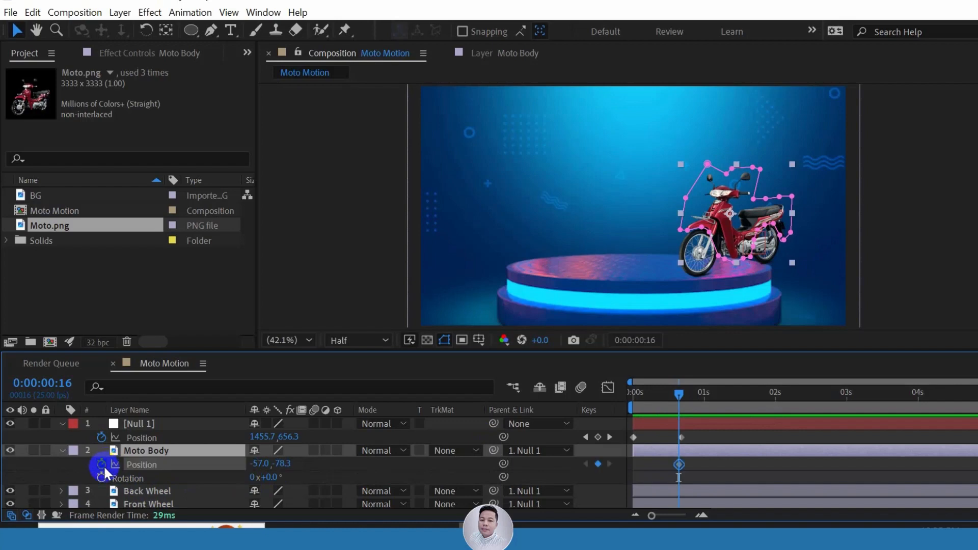
click(101, 478)
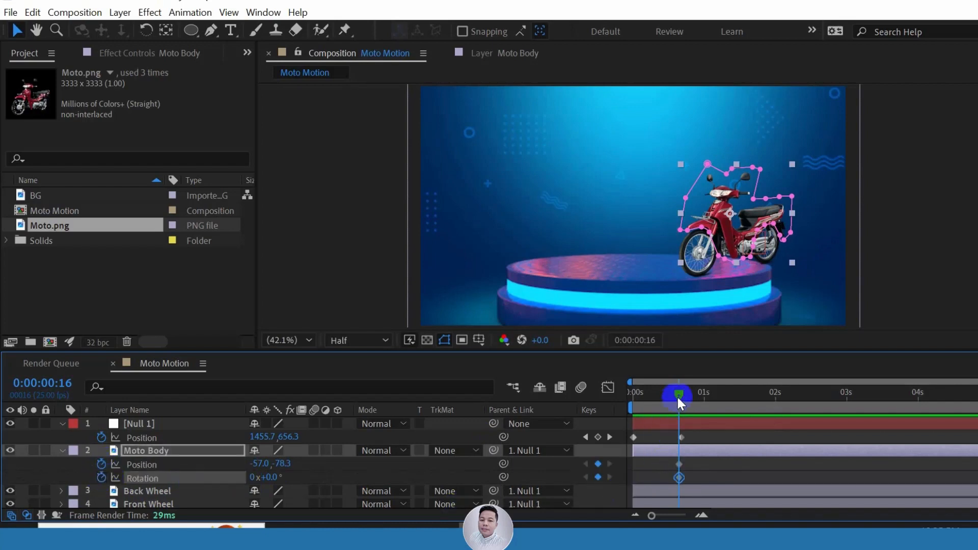
At frame 24, keyframe the Moto Body's Position at -57.0, -67.3 and its Rotation at -2°
drag(681, 397, 702, 399)
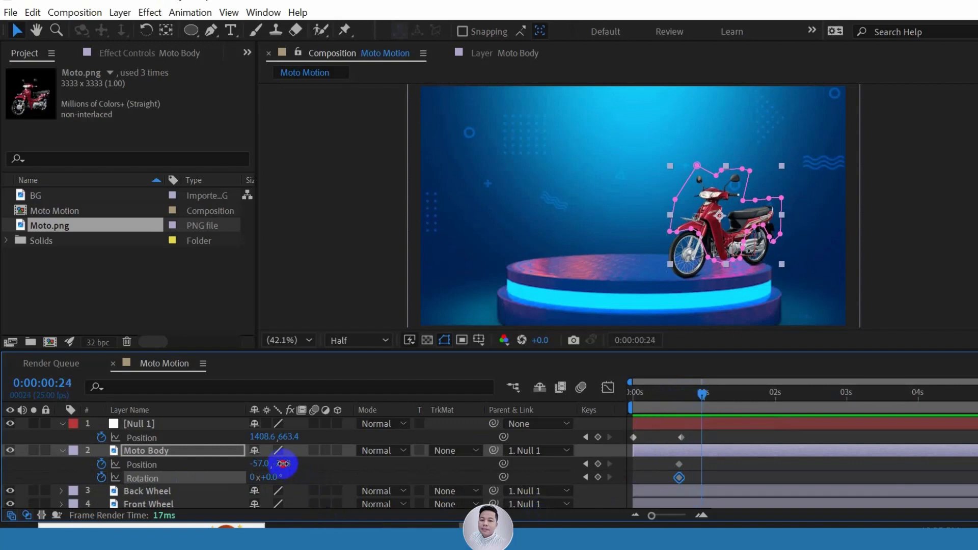
drag(283, 463, 296, 487)
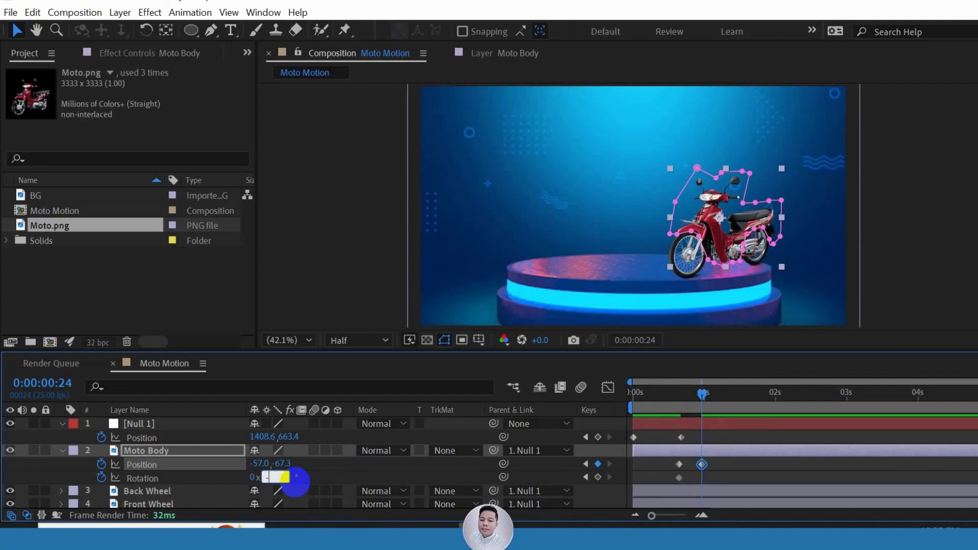
text(-2)
key(Return)
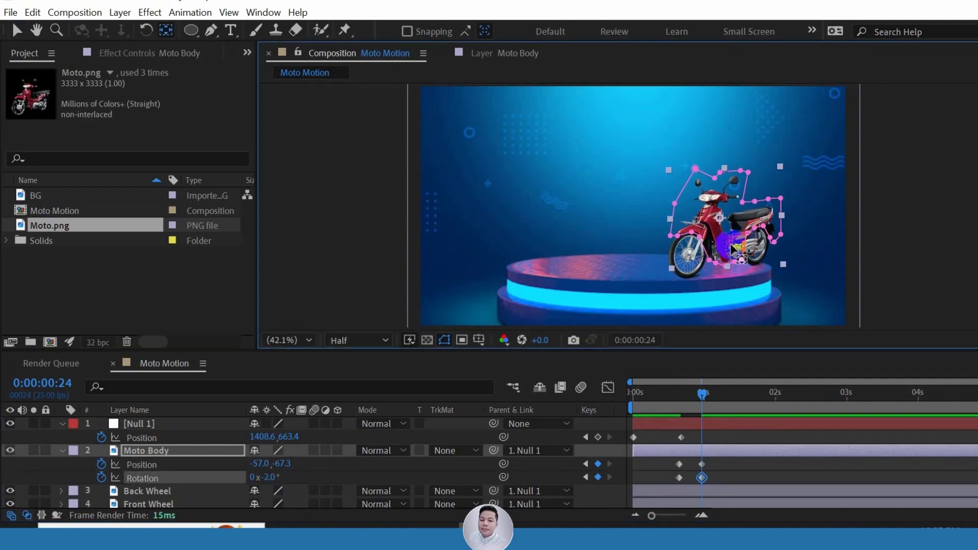
Copy the Moto Body's first Position and Rotation keyframes and paste them at 0:00:01:06
drag(703, 395, 723, 411)
click(680, 466)
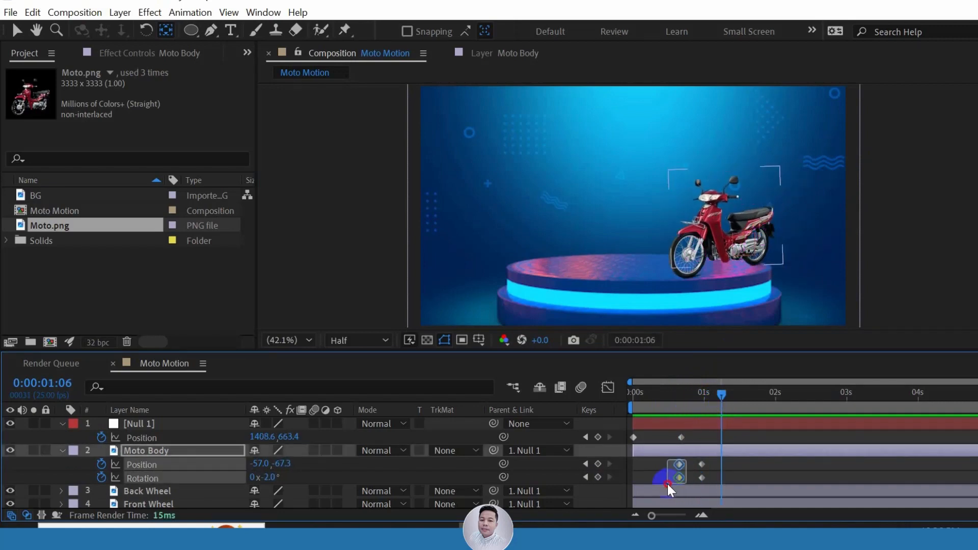
drag(666, 484, 682, 461)
key(ctrl+c)
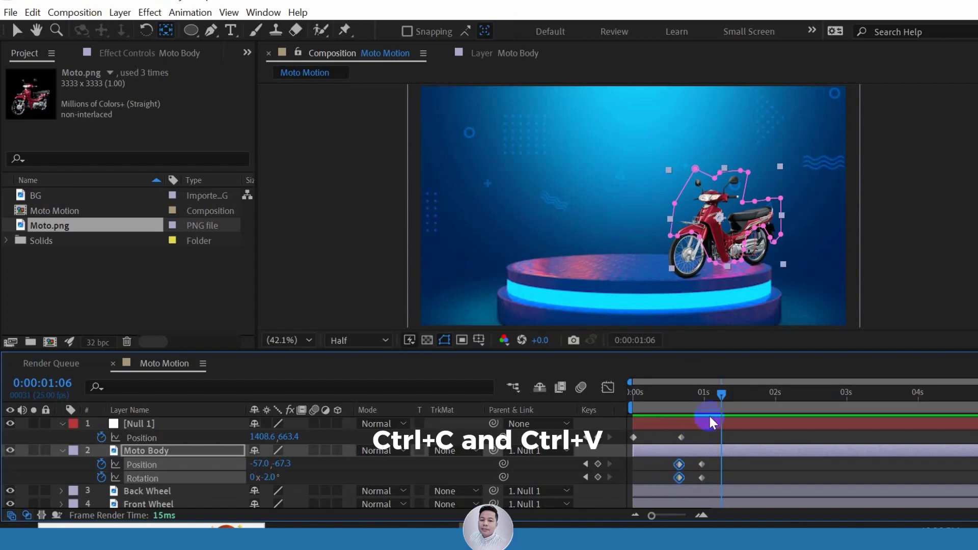
key(ctrl+v)
Shift all Moto Body keyframes slightly earlier to start at about 0.6 s, and move the last pair out to about 1.3 s
drag(726, 401, 667, 426)
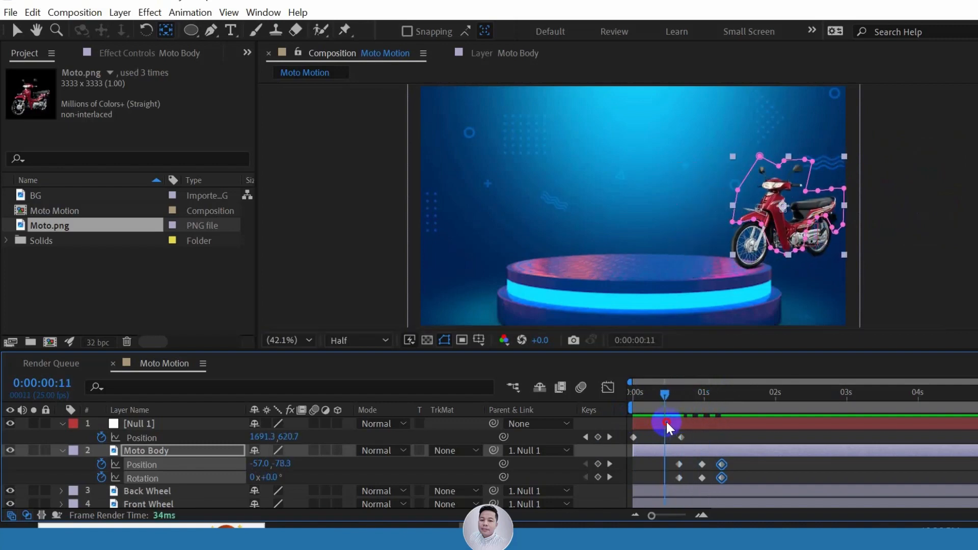
click(693, 491)
drag(736, 502, 672, 465)
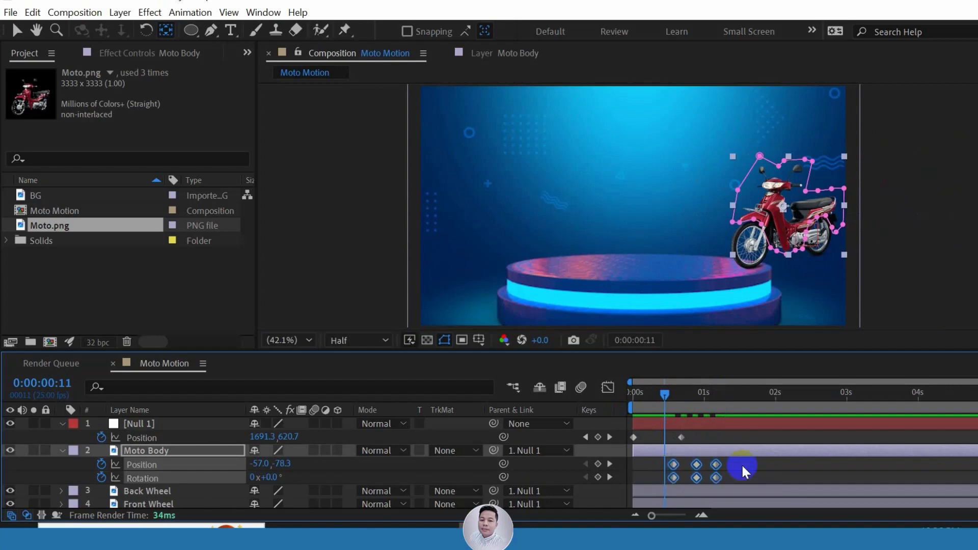
drag(739, 461, 726, 477)
Apply Easy Ease to all Null 1 and Moto Body keyframes
click(753, 434)
drag(753, 434, 637, 476)
click(674, 466)
right_click(675, 470)
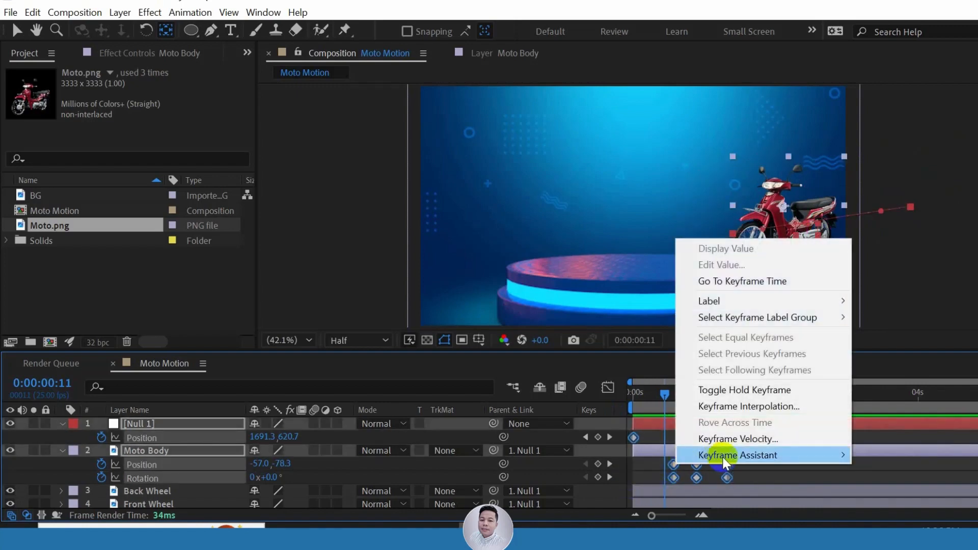
mouse_move(734, 455)
click(481, 358)
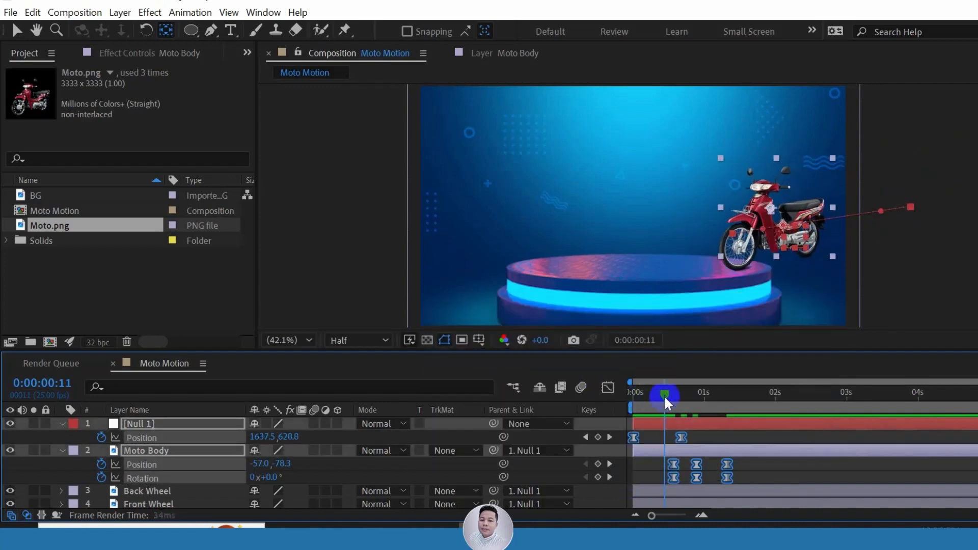
End the work area at 0:00:01:24 and preview the motorcycle's arrival and body bounce
drag(662, 395, 773, 432)
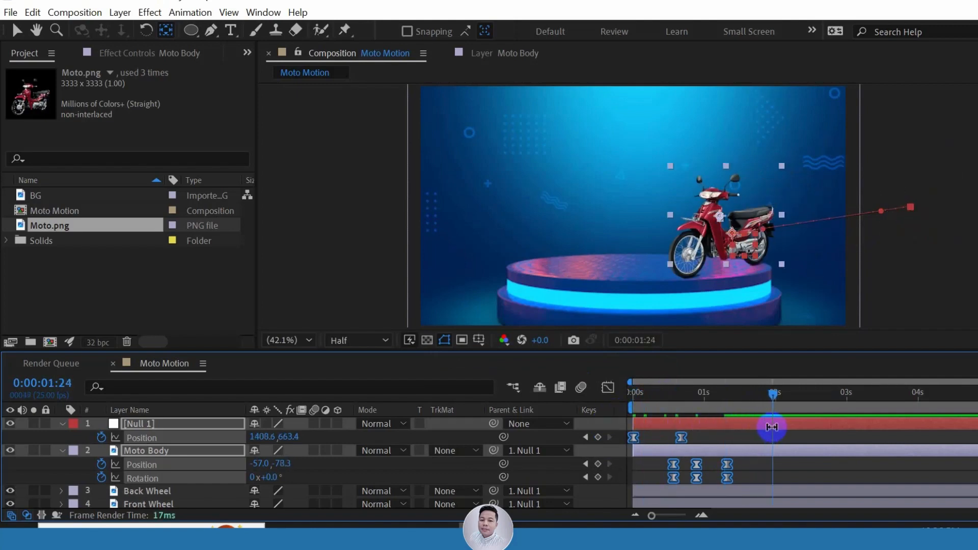
key(n)
click(796, 476)
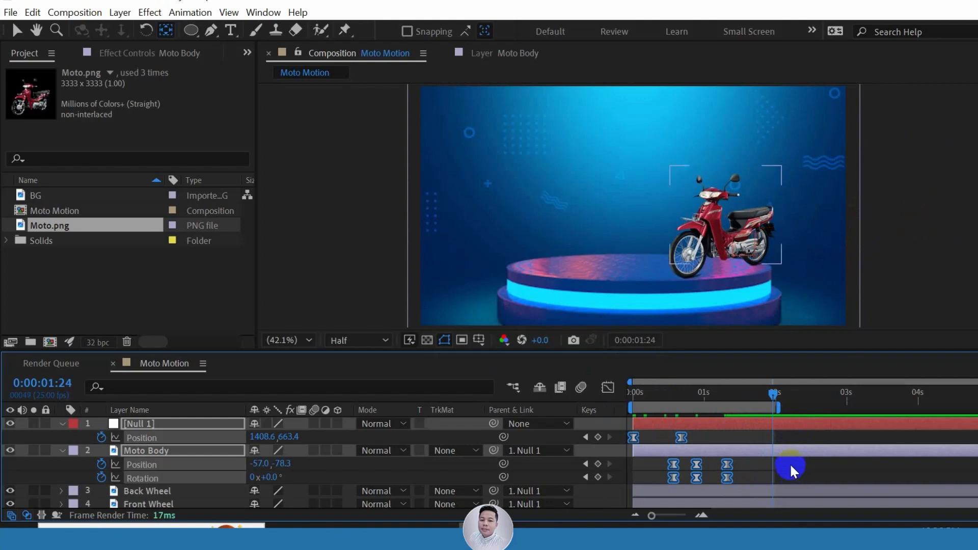
click(779, 447)
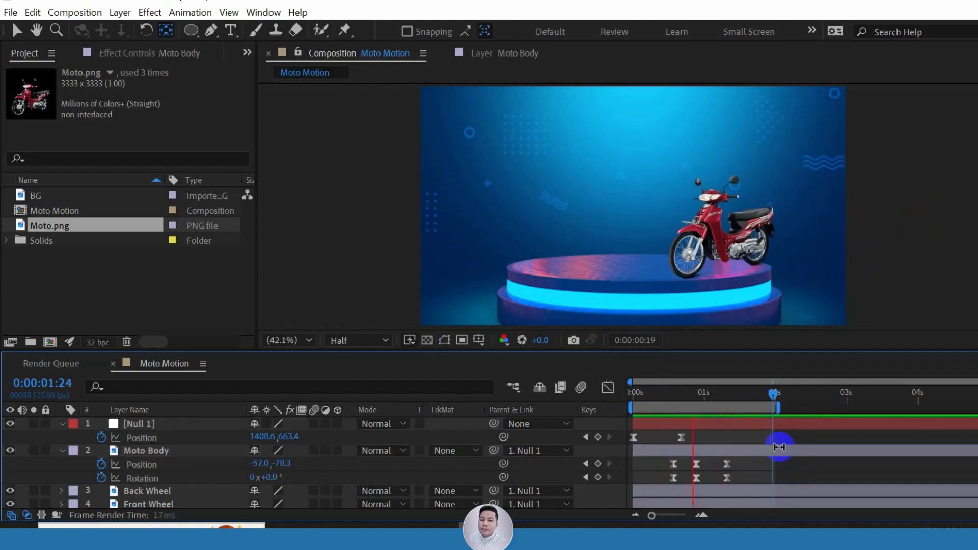
key(space)
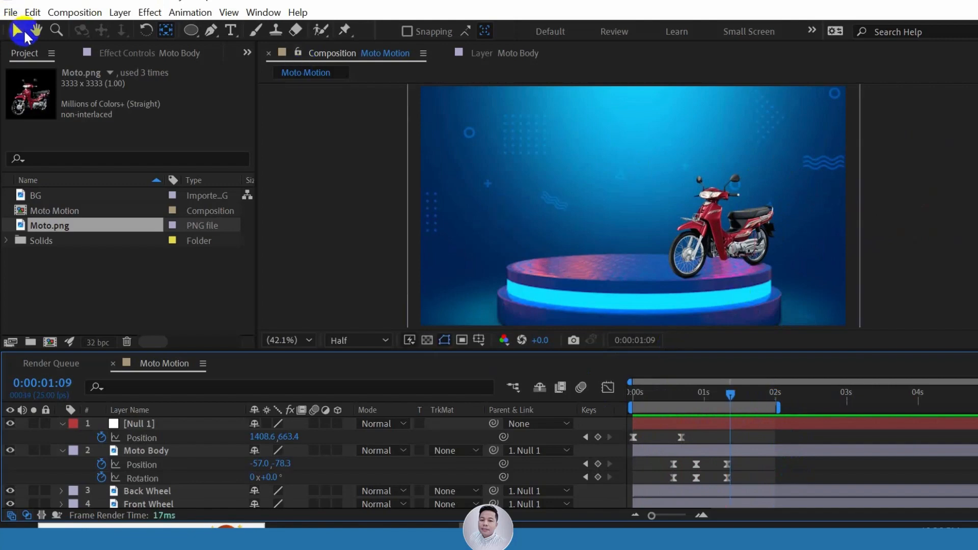
Pre-compose Null 1, Moto Body, Back Wheel and Front Wheel into a new composition named Moto Motion
click(18, 30)
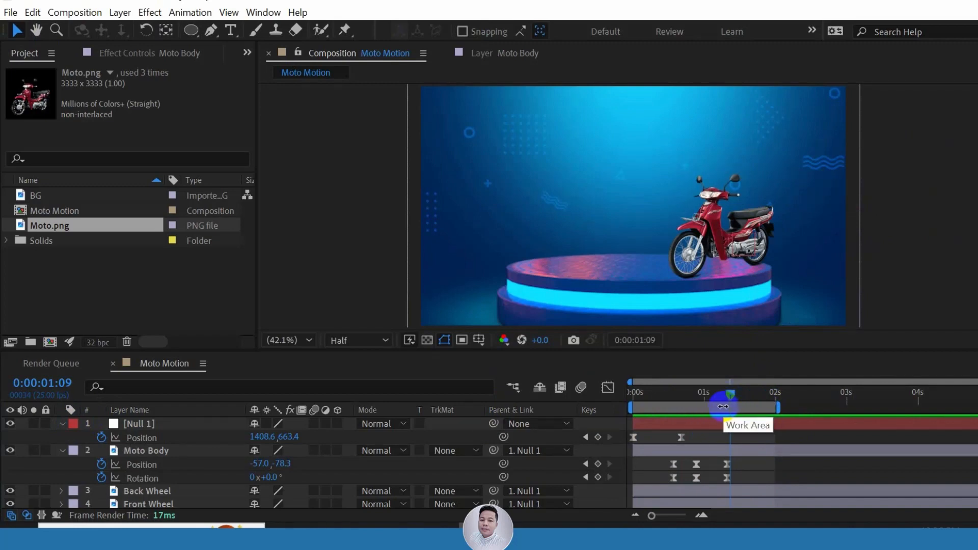
key(u)
click(170, 447)
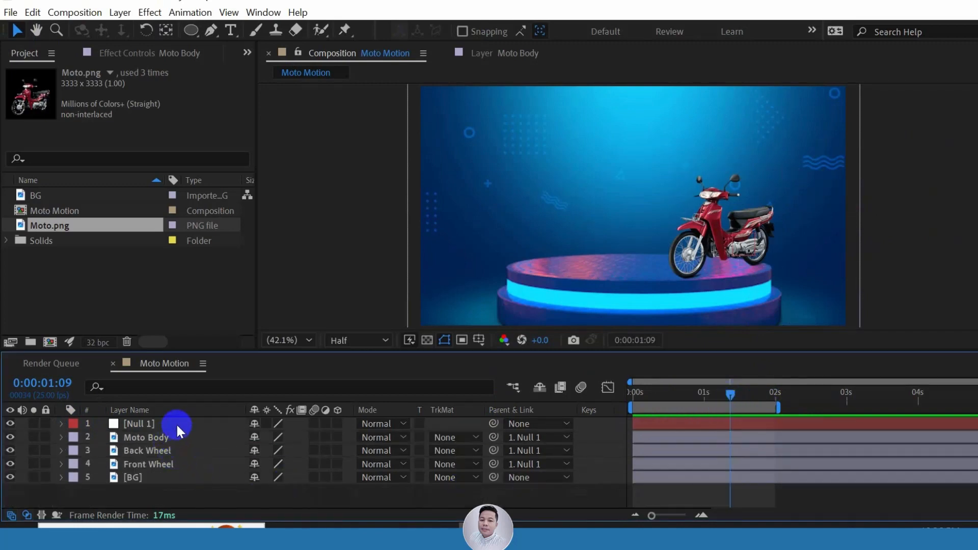
click(177, 423)
shift+click(157, 464)
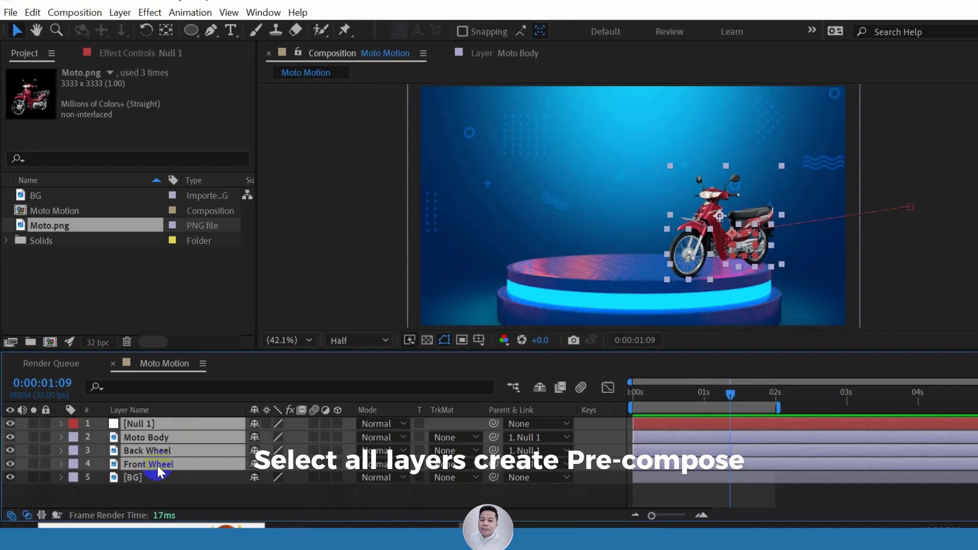
right_click(157, 451)
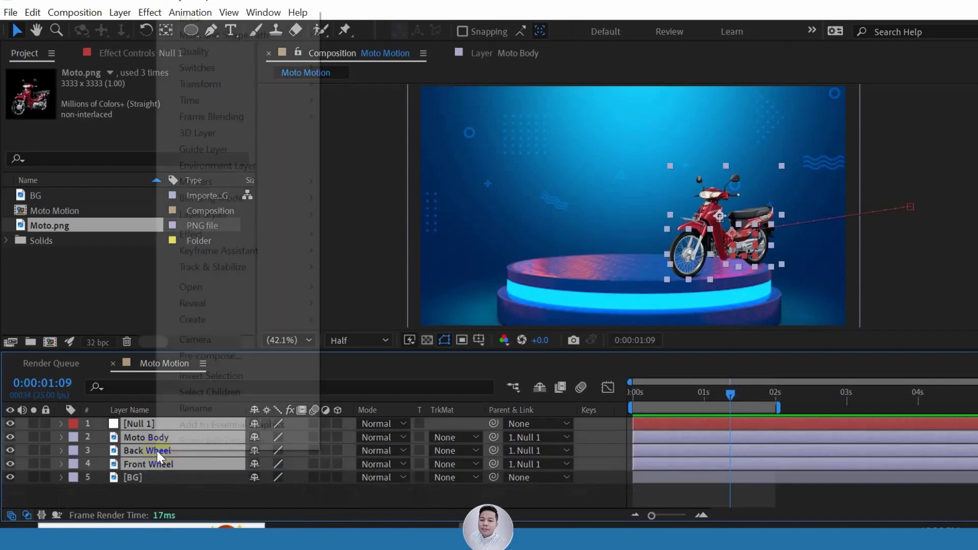
click(207, 355)
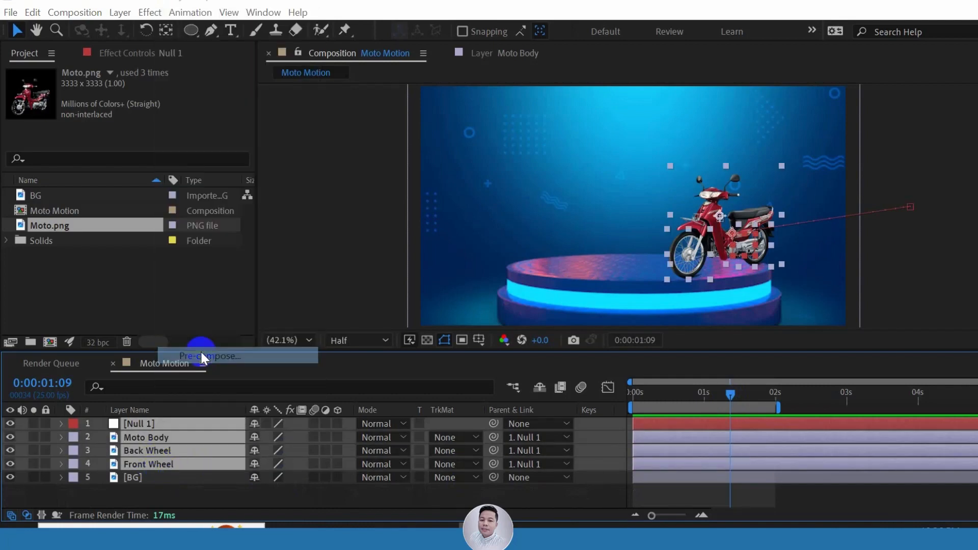
text(MO)
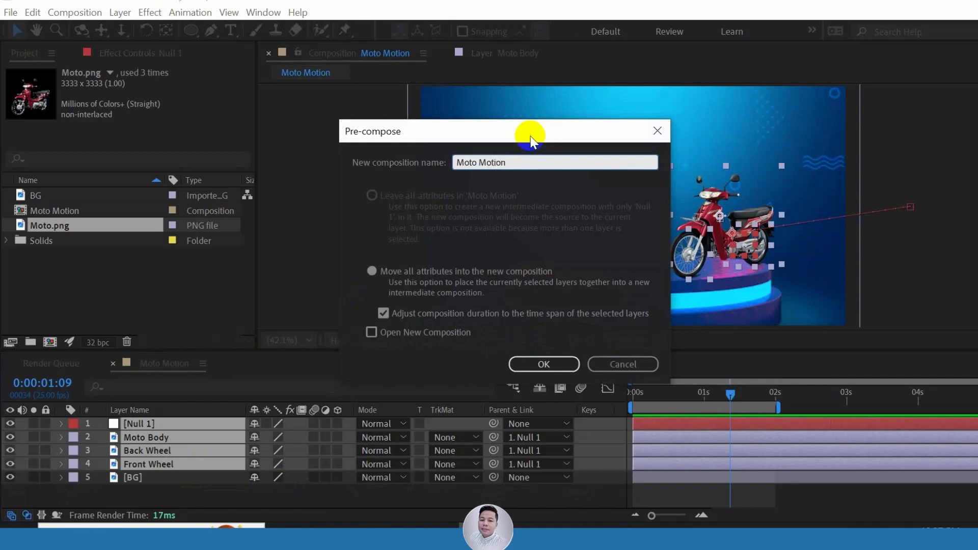
click(543, 364)
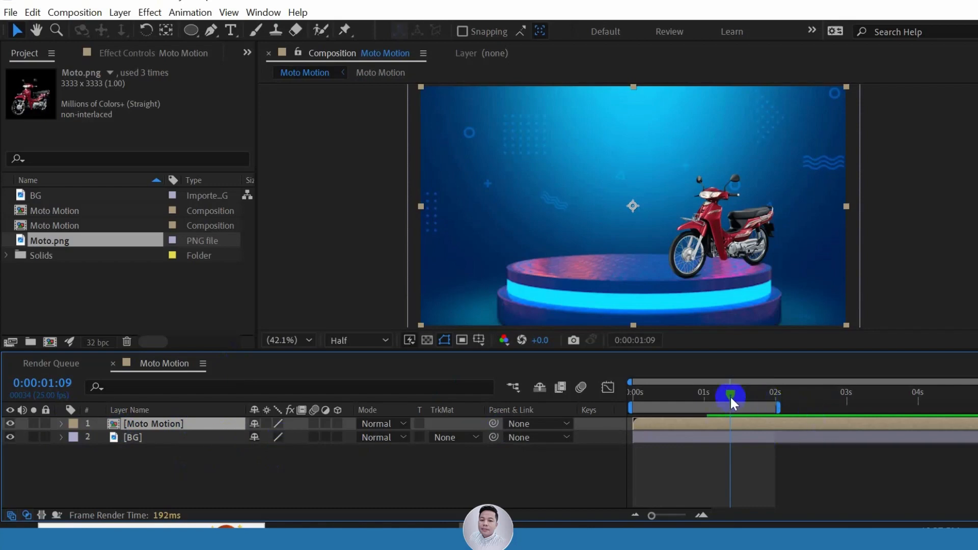
At frame 24, duplicate the Moto Motion precomp and offset the lower copy slightly to the left of the first motorcycle
drag(729, 395, 701, 415)
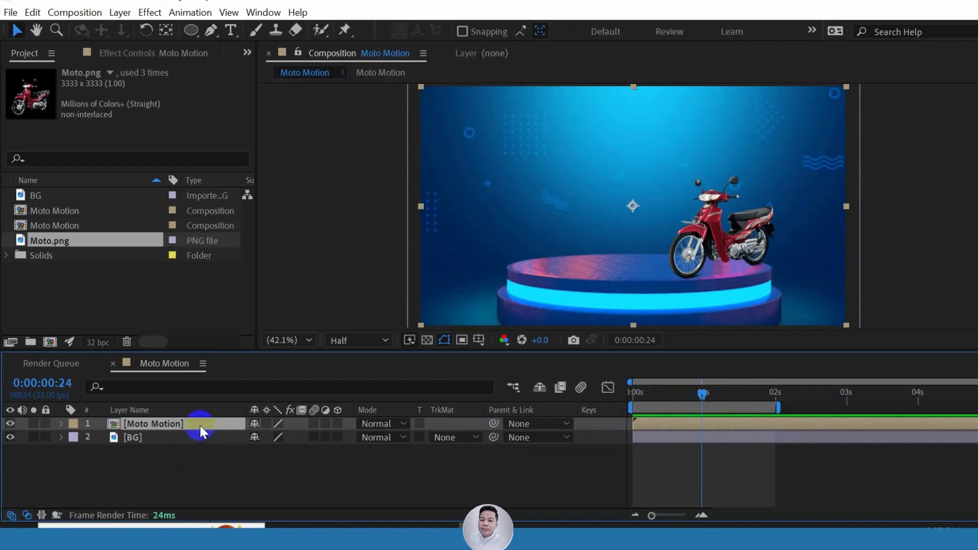
key(ctrl+d)
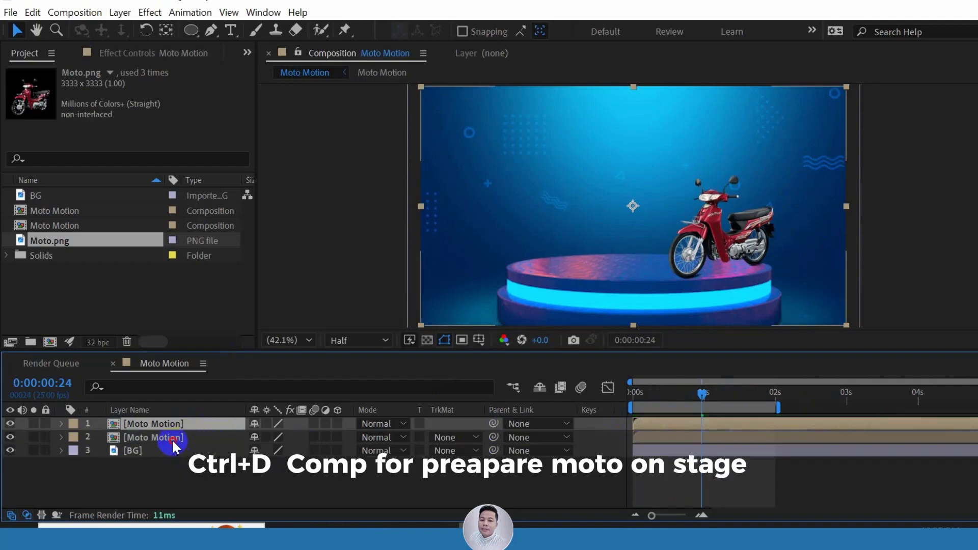
click(172, 439)
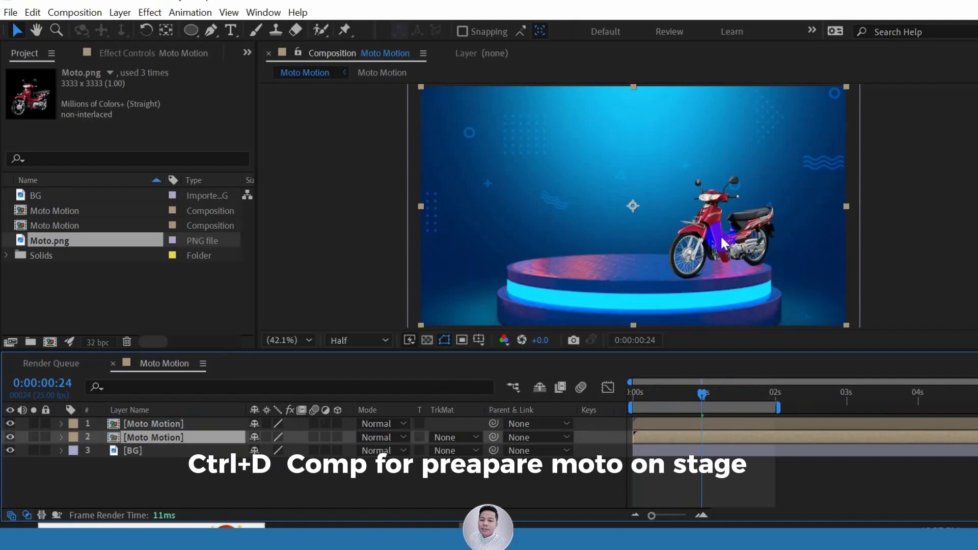
drag(712, 240, 689, 238)
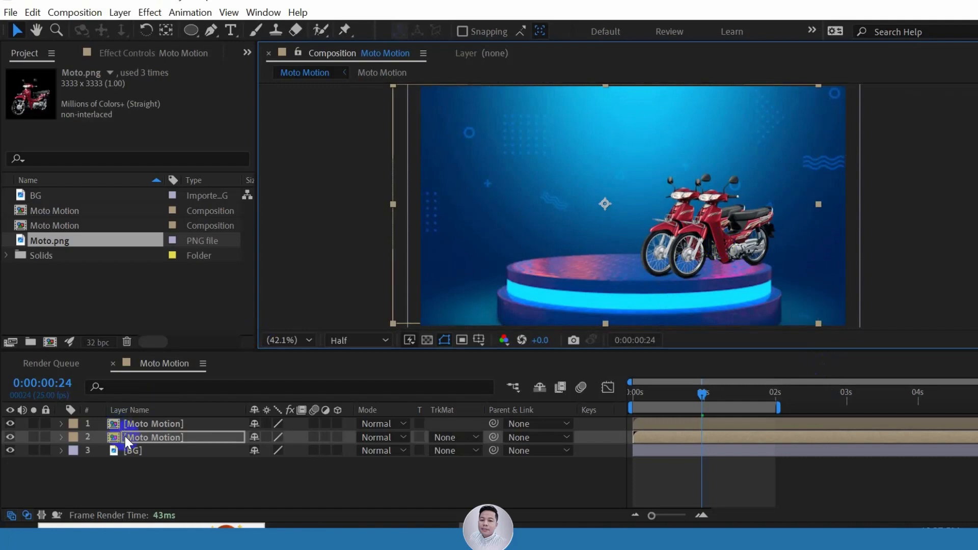
Duplicate the offset precomp and place the lowest copy as a third motorcycle, evenly spaced left of the second
key(ctrl+d)
click(154, 450)
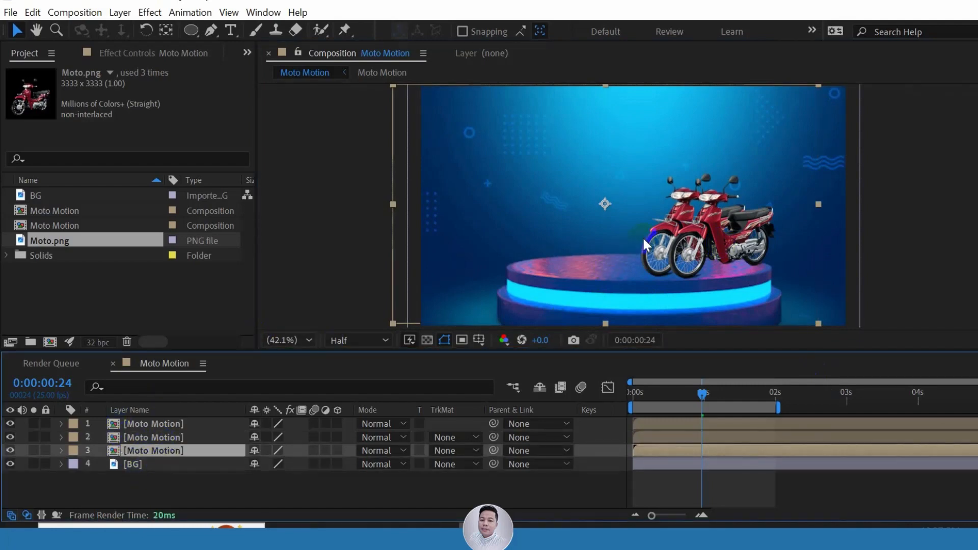
drag(672, 229, 645, 230)
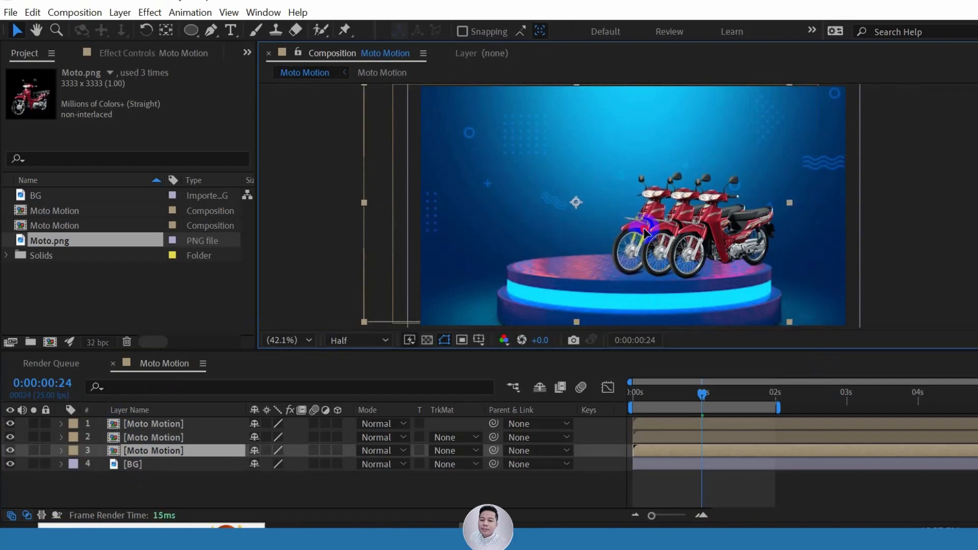
Add a fourth Moto Motion copy above the BG layer and place its motorcycle evenly spaced left of the third
click(158, 467)
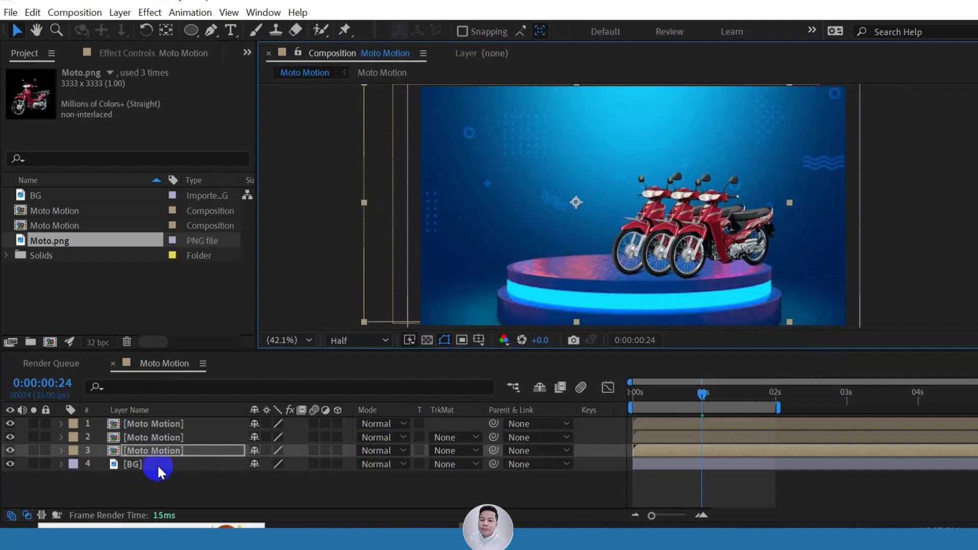
click(157, 463)
key(ctrl+v)
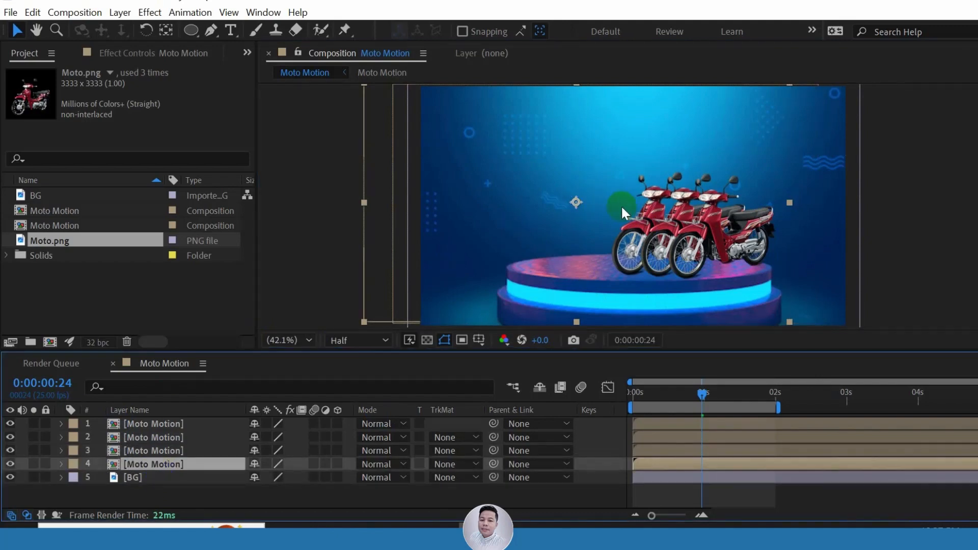
drag(637, 220, 607, 220)
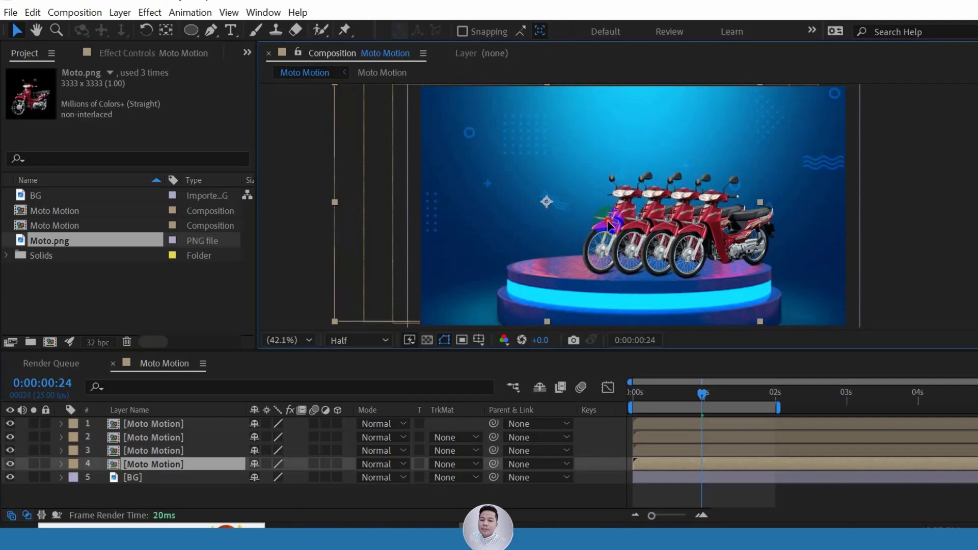
Add a fifth Moto Motion copy above the BG layer, place its motorcycle evenly spaced left of the fourth, and preview the row
drag(608, 220, 607, 218)
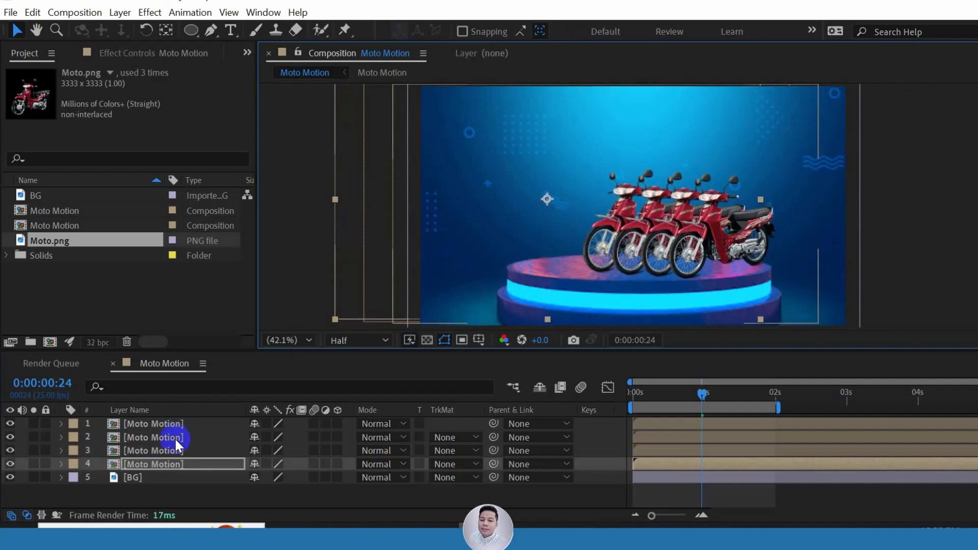
key(ctrl+d)
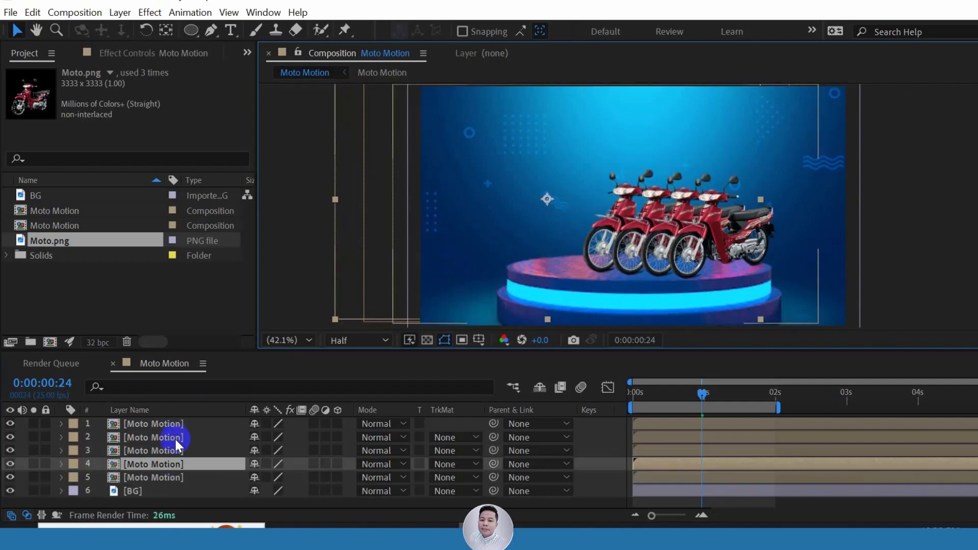
click(172, 475)
drag(596, 218, 580, 216)
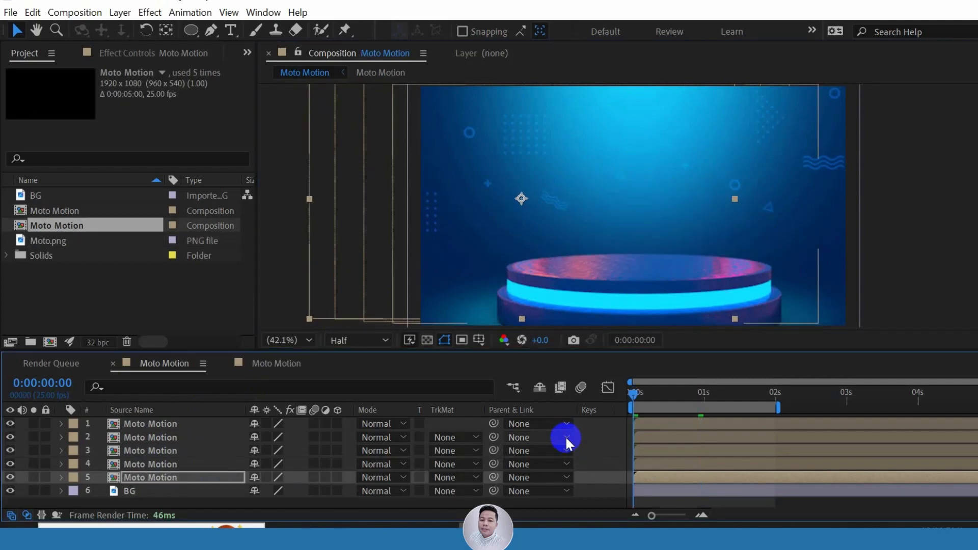
key(space)
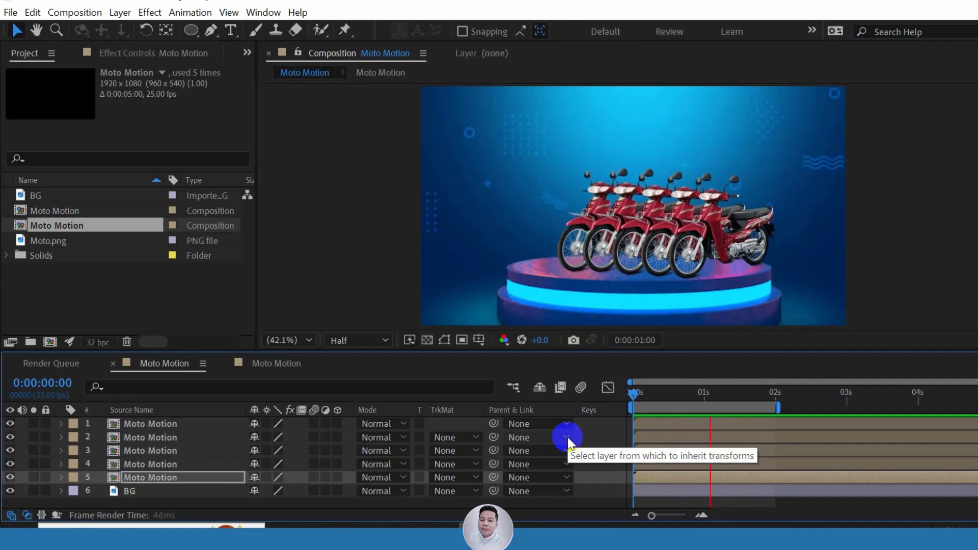
click(749, 396)
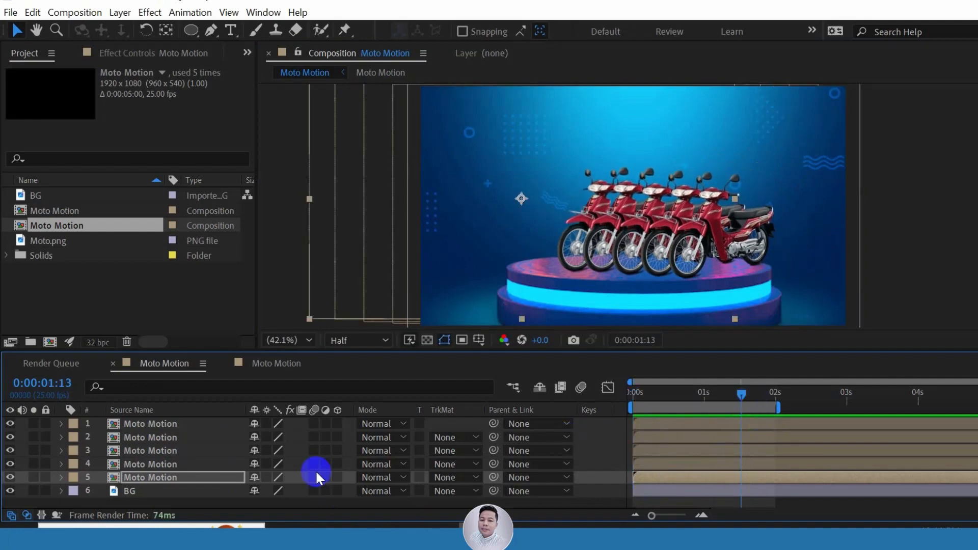
Enable Collapse Transformations on all five Moto Motion layers and check the motorcycles at the first frame
click(267, 423)
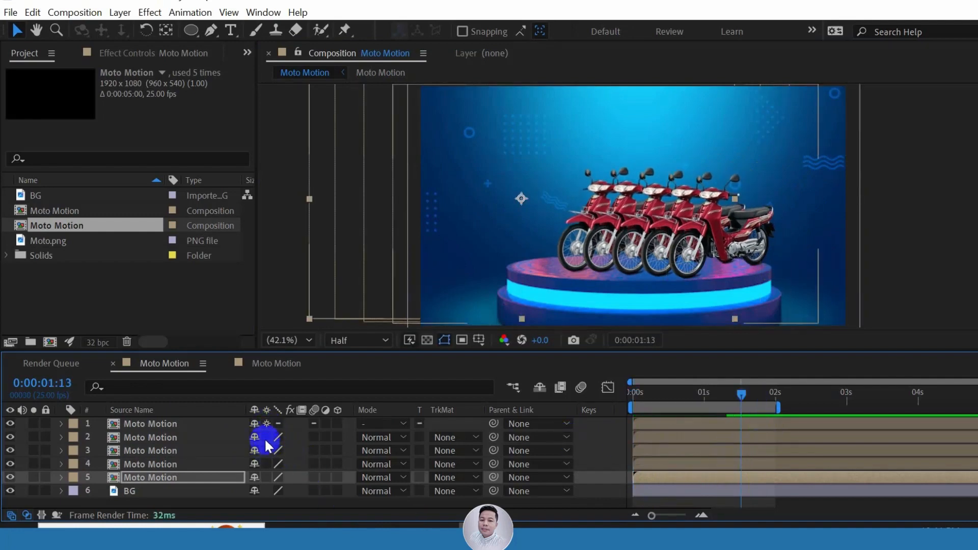
click(266, 472)
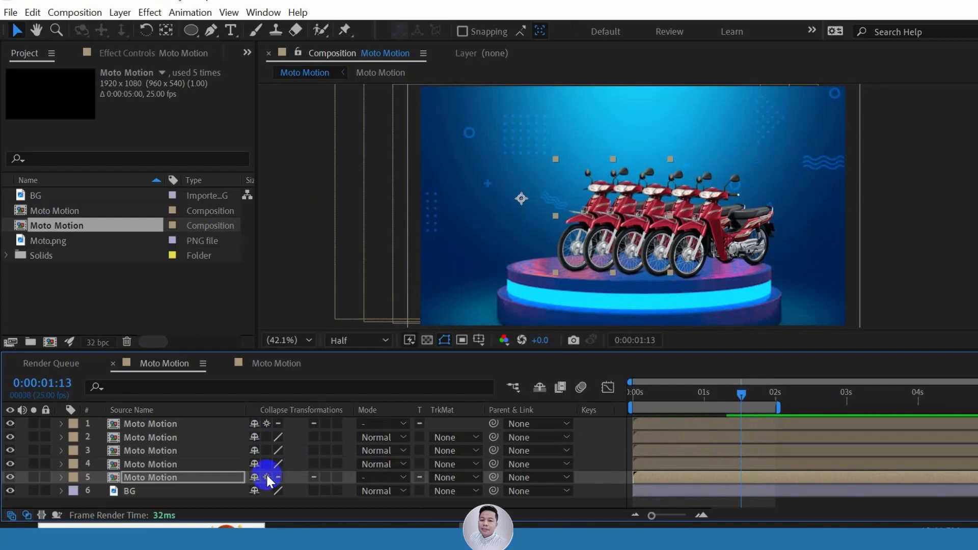
click(268, 463)
click(266, 451)
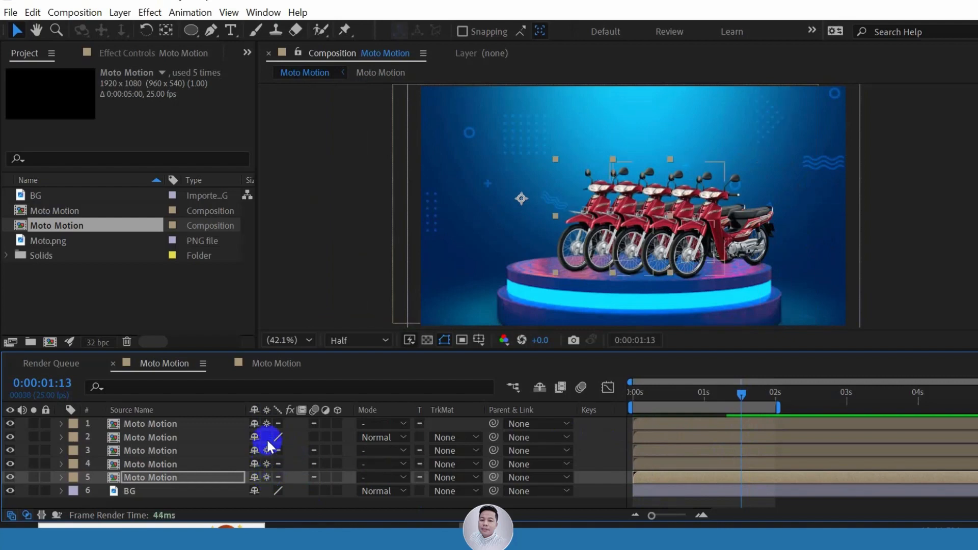
click(267, 437)
click(634, 395)
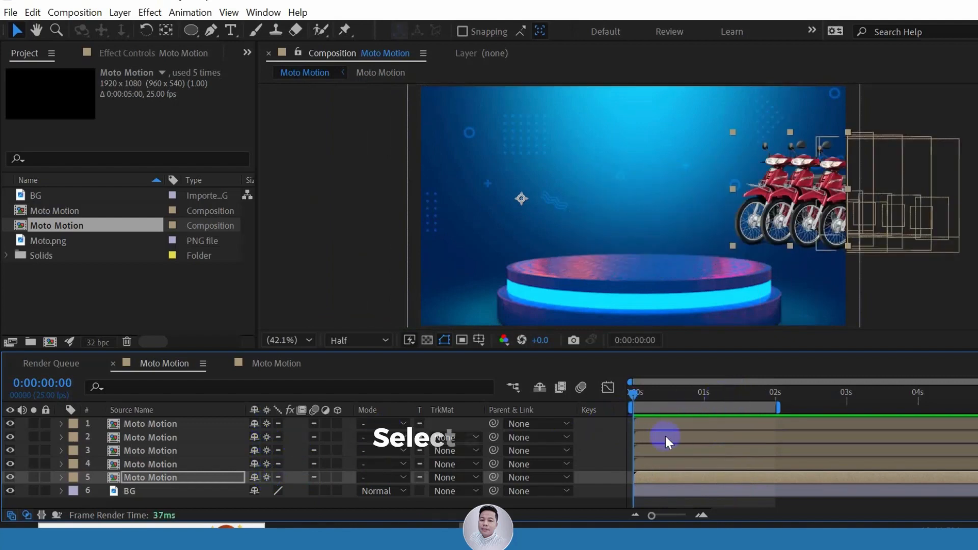
Stagger all five Moto Motion layers by 3 frames in DESC order using Animation Composer 3's Transition Shifter
shift+click(680, 420)
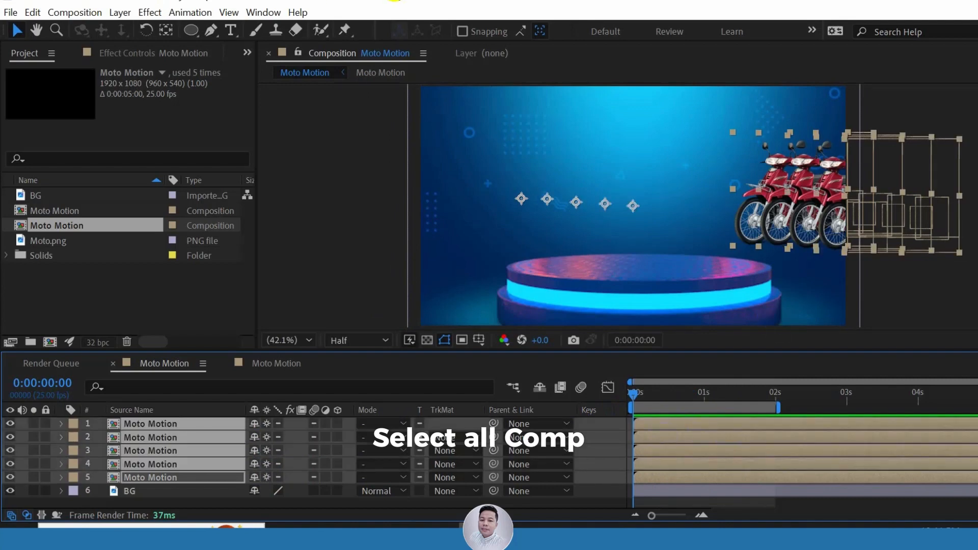
click(260, 11)
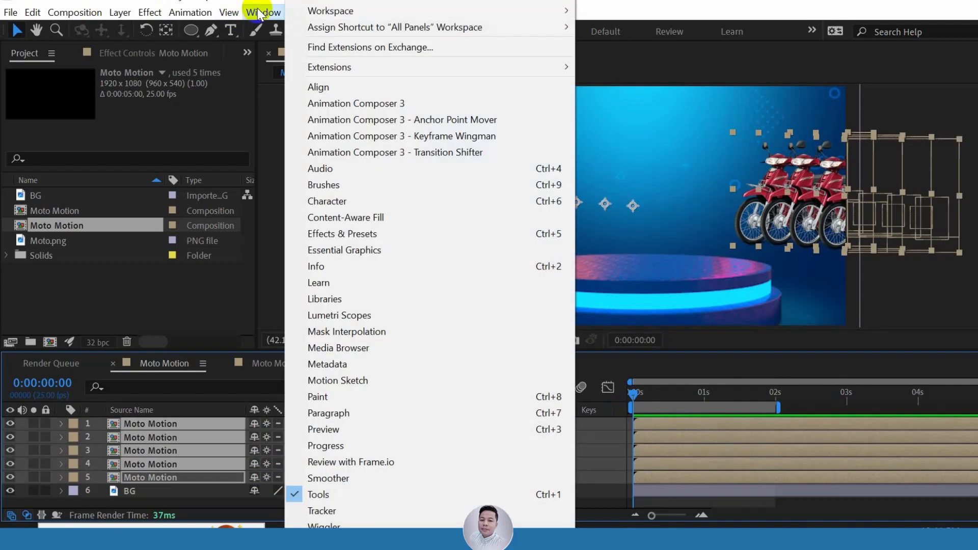
click(351, 104)
click(686, 395)
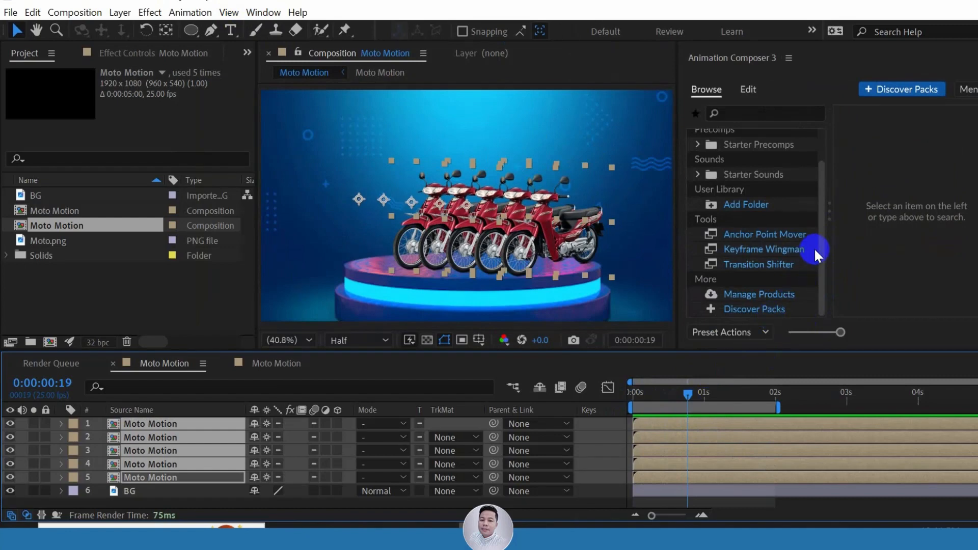
click(759, 265)
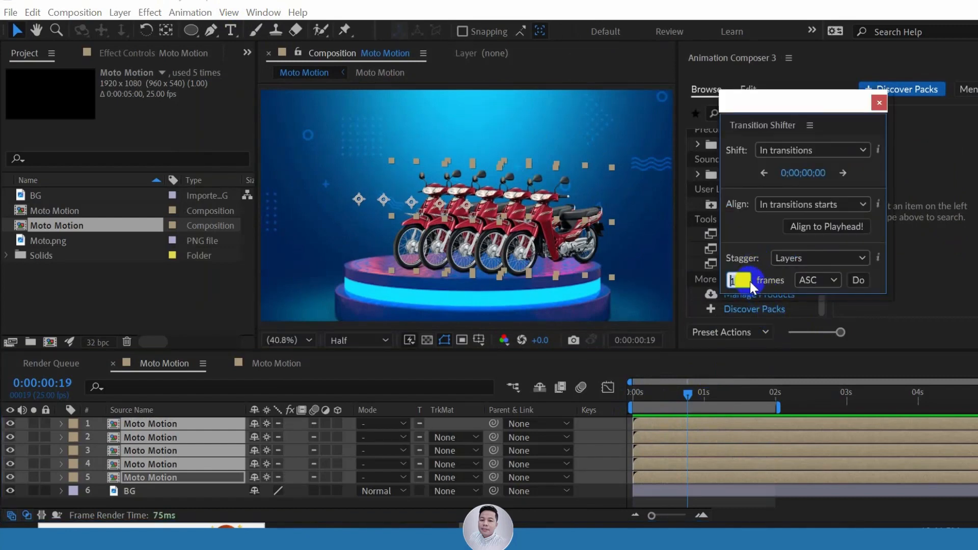
click(834, 282)
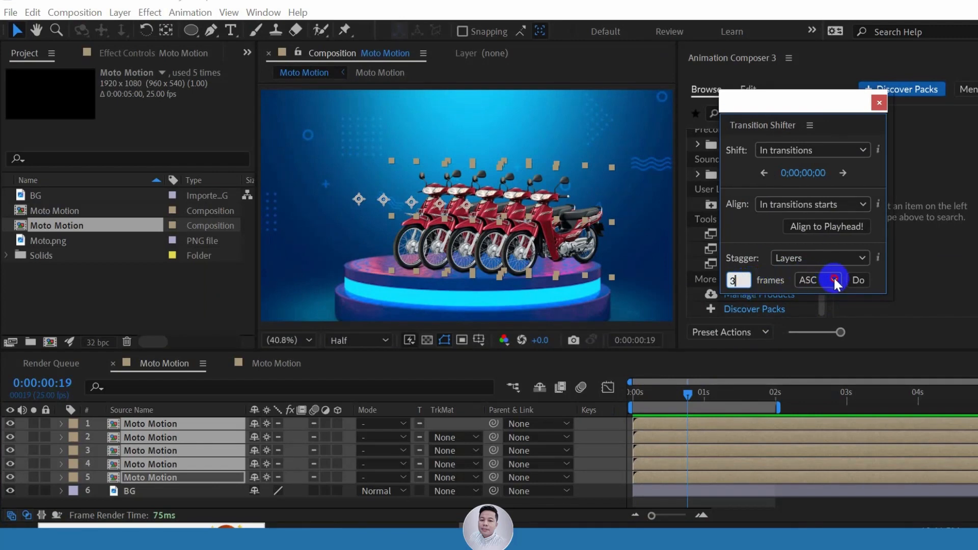
click(831, 315)
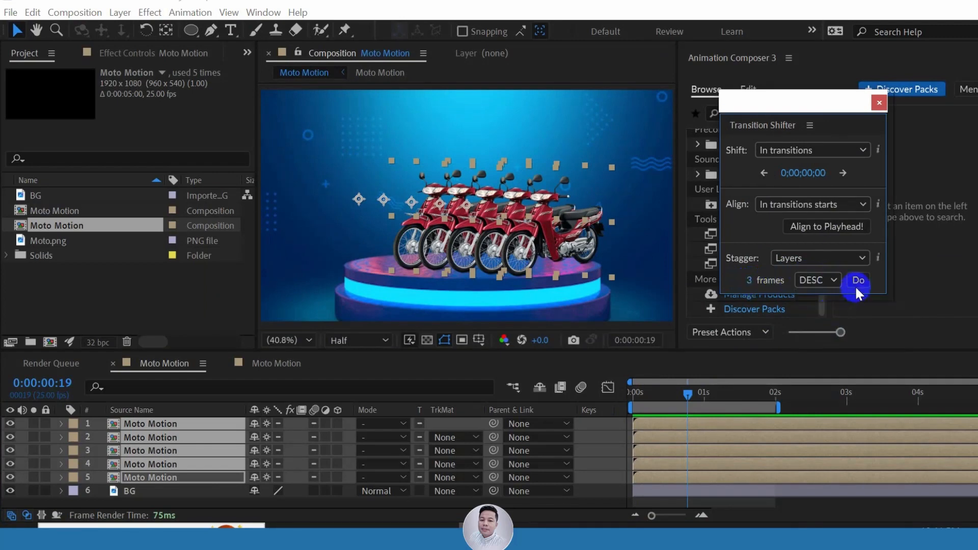
click(857, 280)
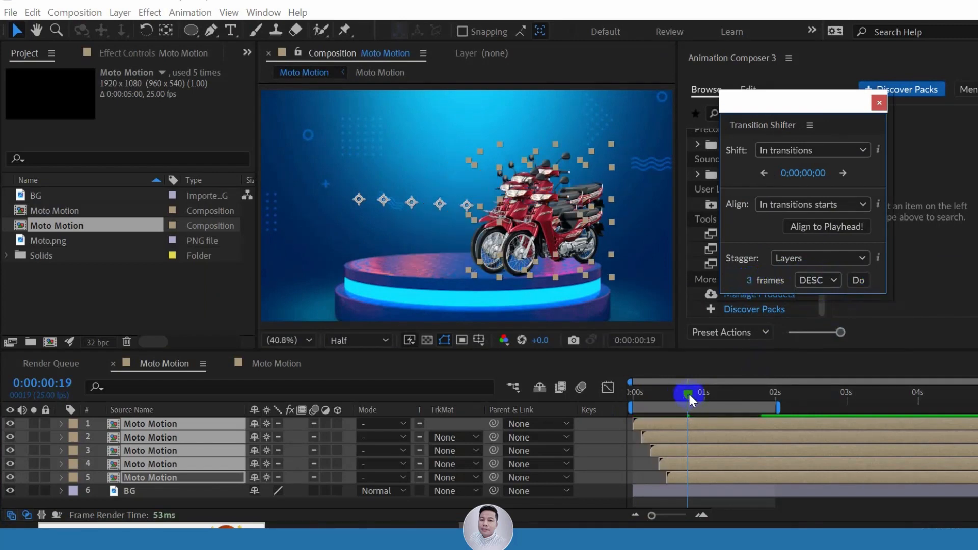
Play back the staggered motorcycle entrance from the first frame
drag(689, 393, 601, 420)
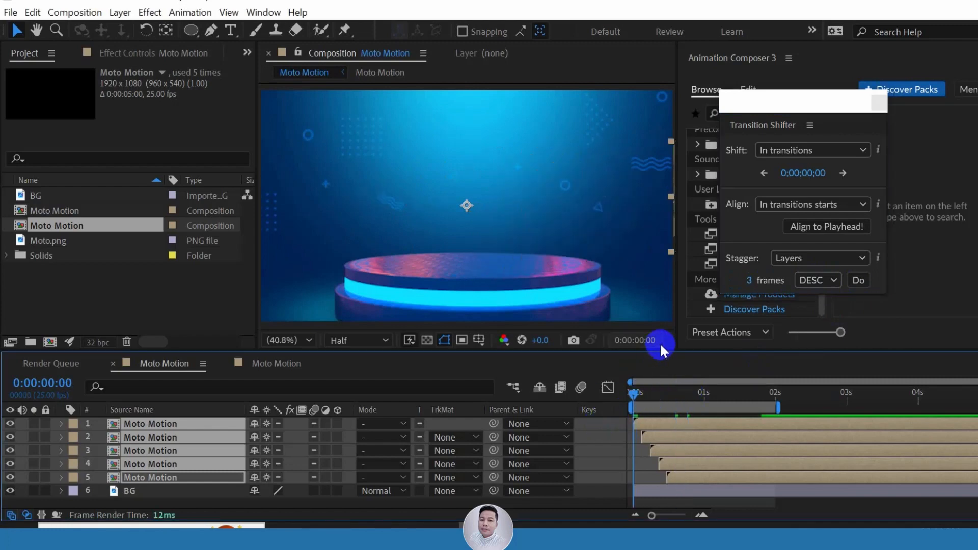
key(space)
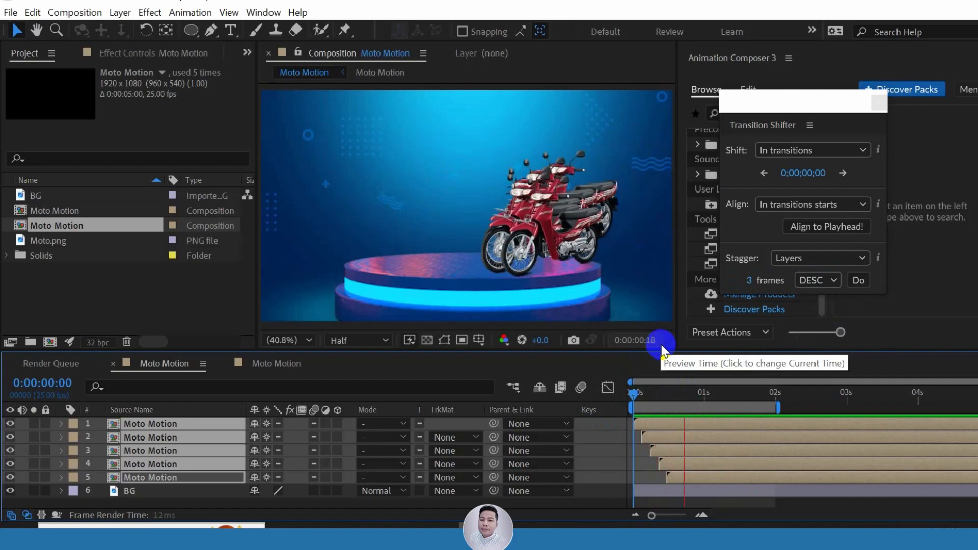
click(662, 349)
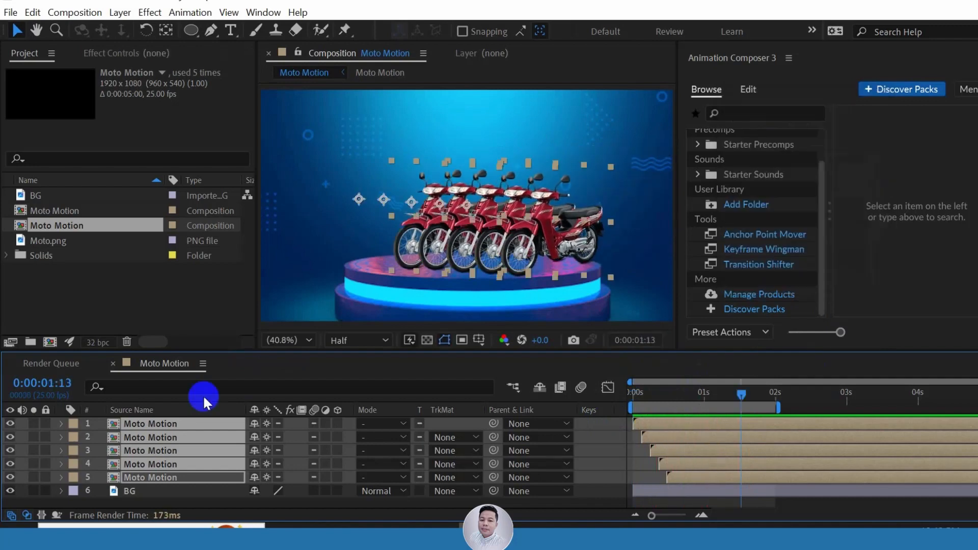
Inside the Moto Motion precomp, show Null 1's Position and Scale and add a Scale keyframe at the second Position keyframe
click(136, 489)
click(166, 422)
double_click(140, 421)
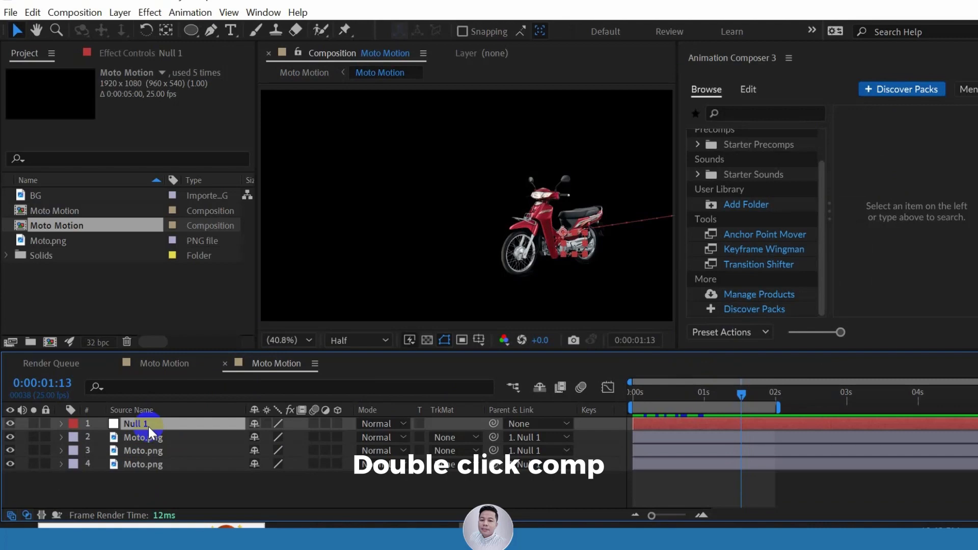
key(p)
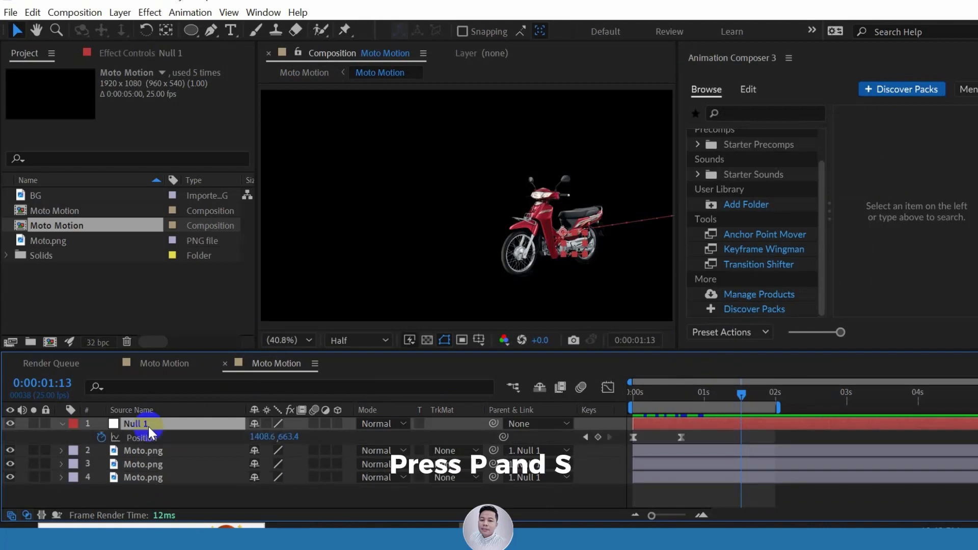
key(shift+s)
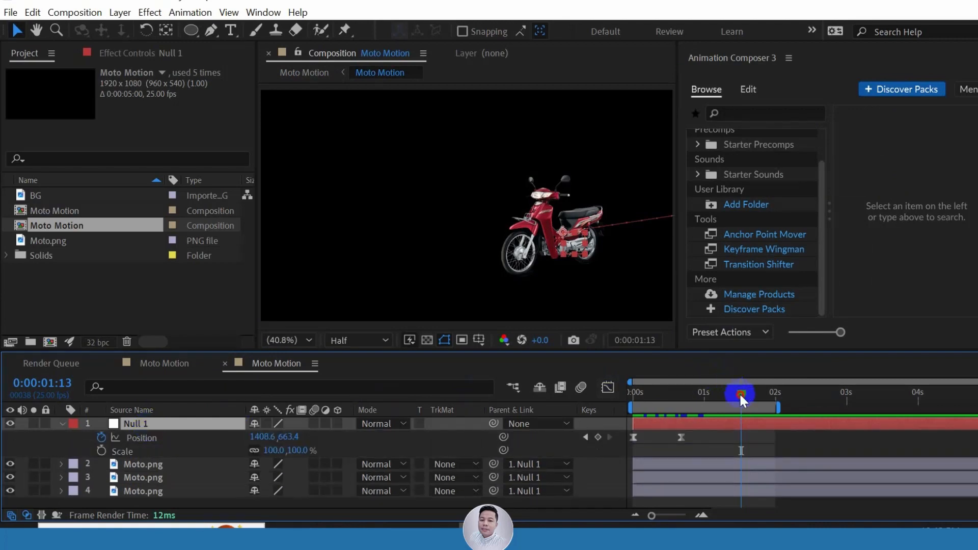
drag(741, 393, 681, 453)
click(101, 451)
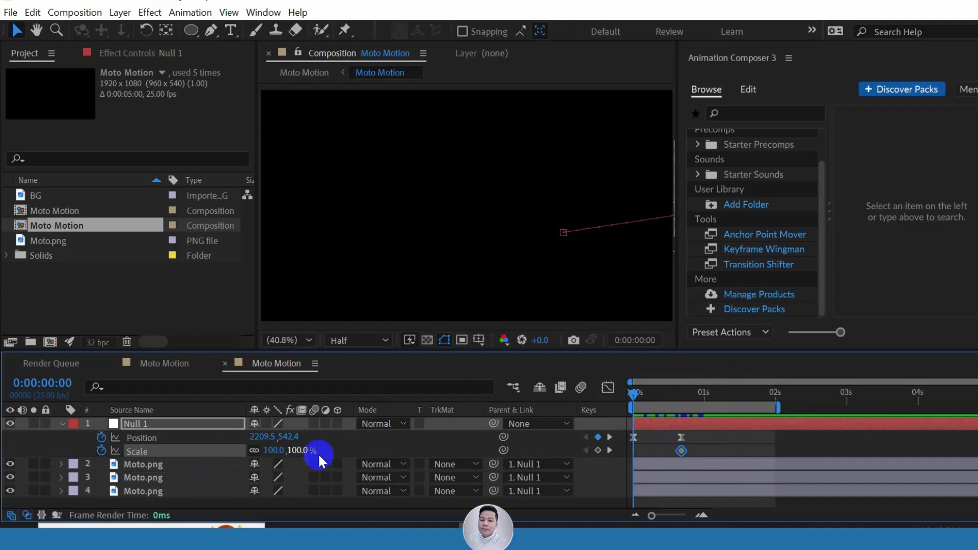
Set Null 1's Scale to 0% at frame 0 and scrub through the scale-up
click(301, 450)
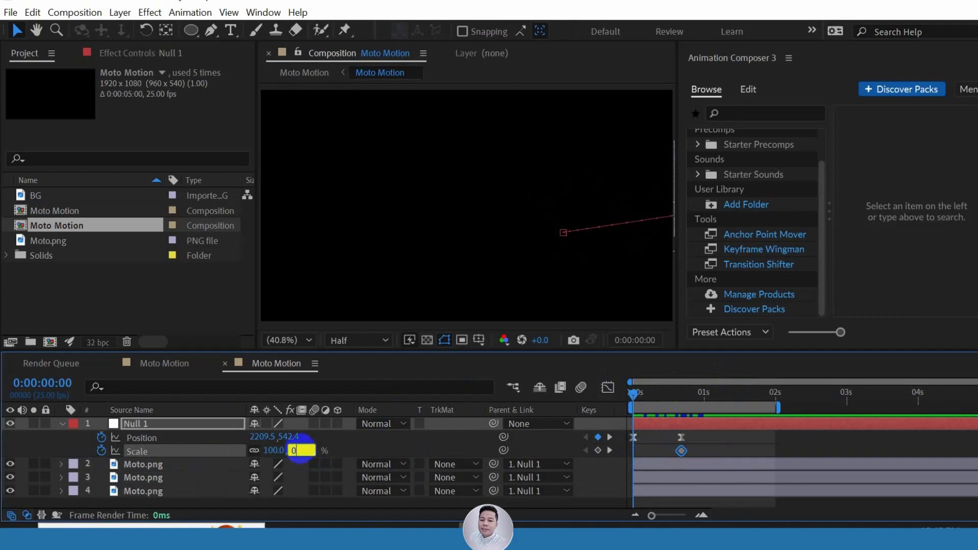
text(0)
key(Return)
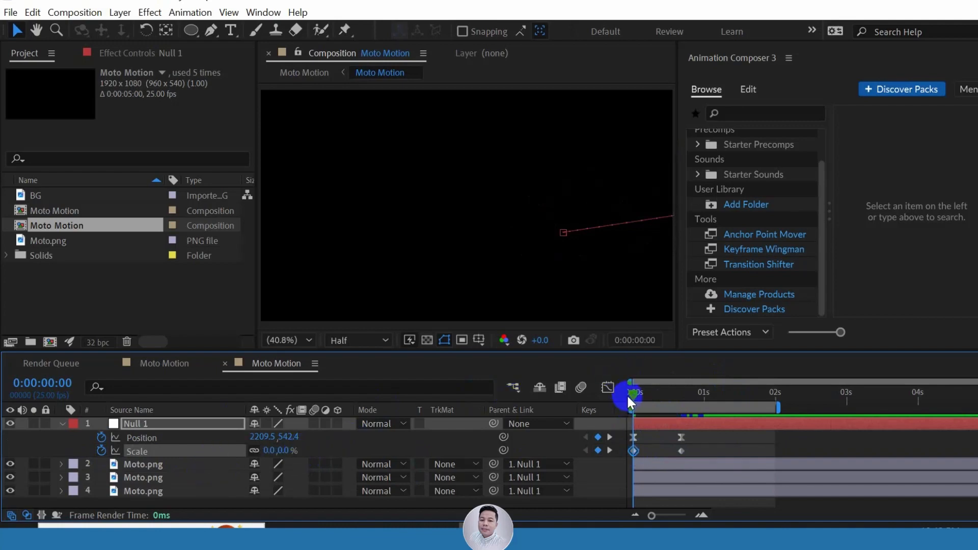
drag(629, 396, 688, 393)
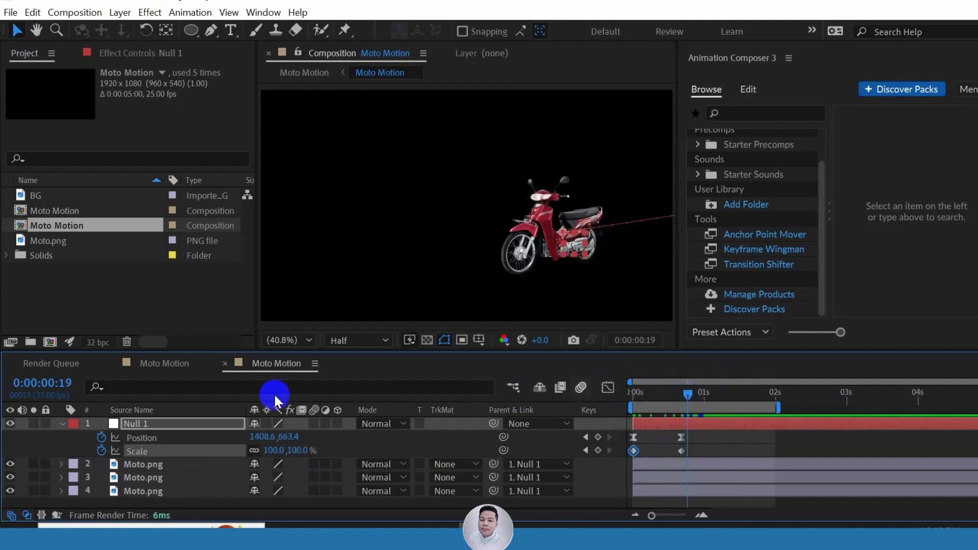
Return to the main Moto Motion composition and preview the scaled, staggered entrance from the first frame
click(170, 362)
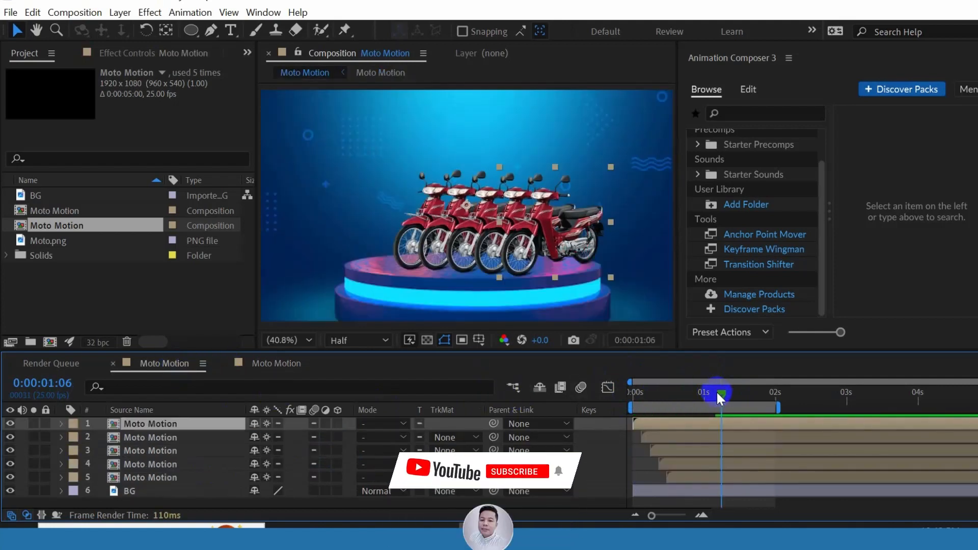
drag(690, 396, 579, 408)
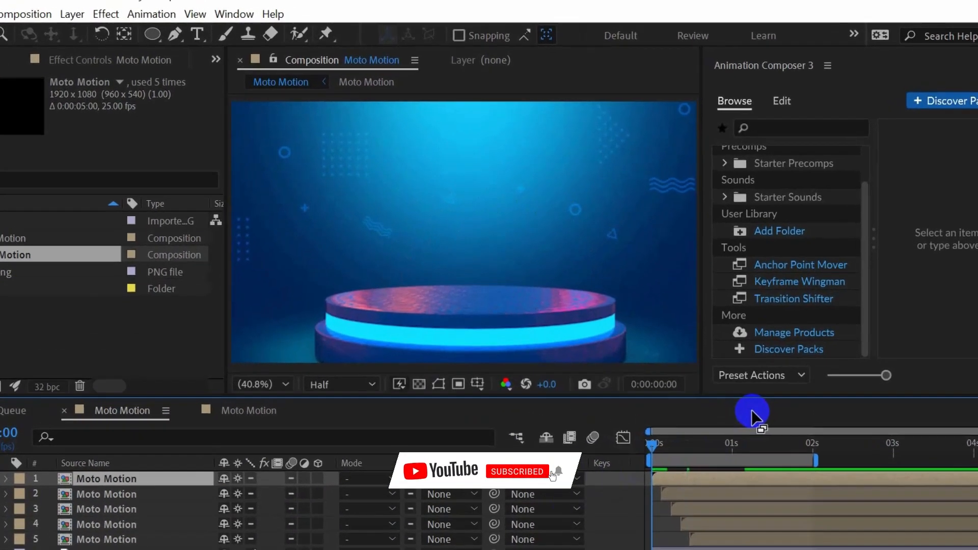
key(space)
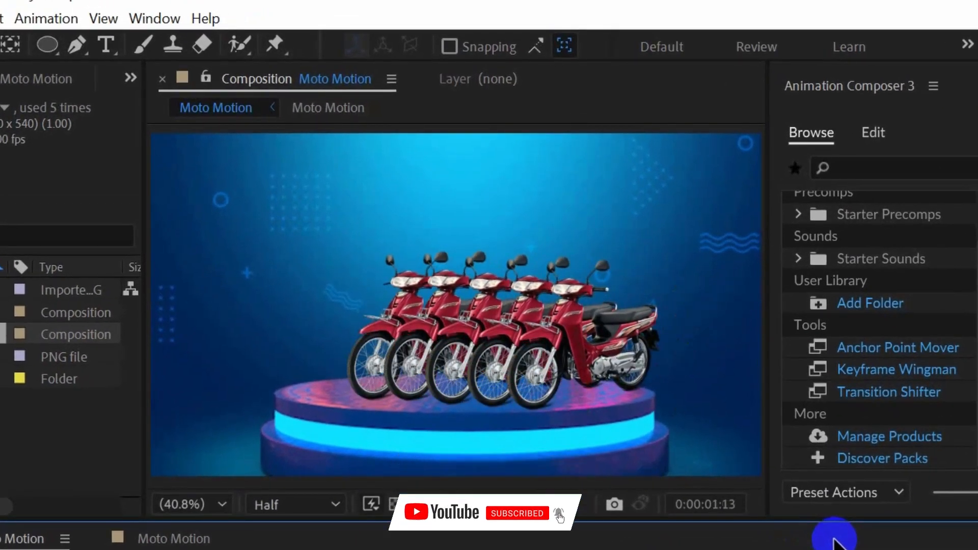